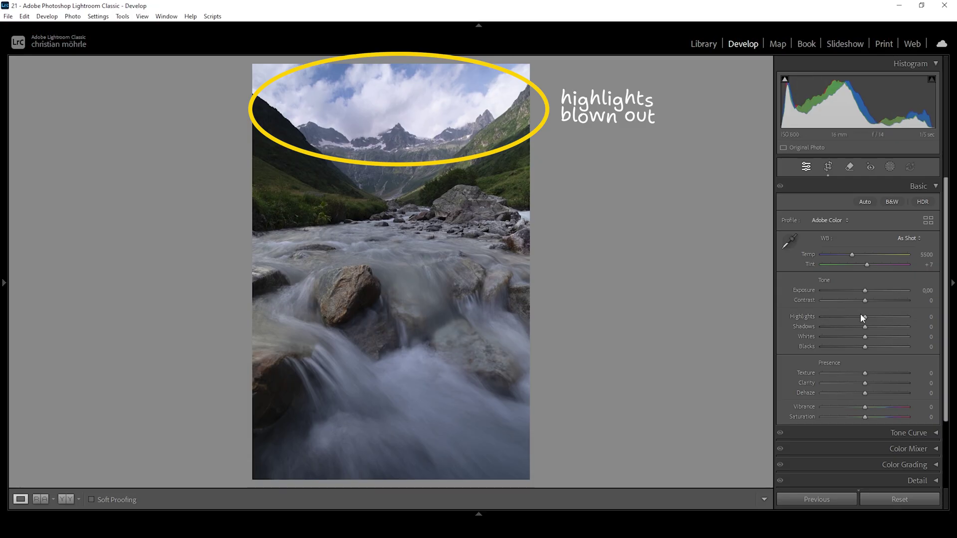
# Try lower Highlights and a warmer white balance, then reset Highlights to 0 and Temp to 5500
pyautogui.moveTo(864, 319); pyautogui.dragTo(834, 320)
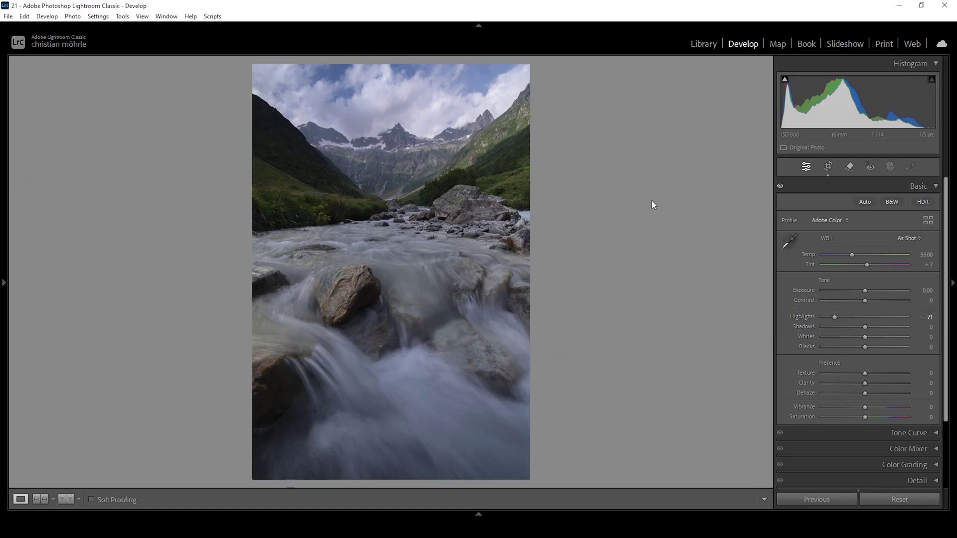
pyautogui.doubleClick(834, 317)
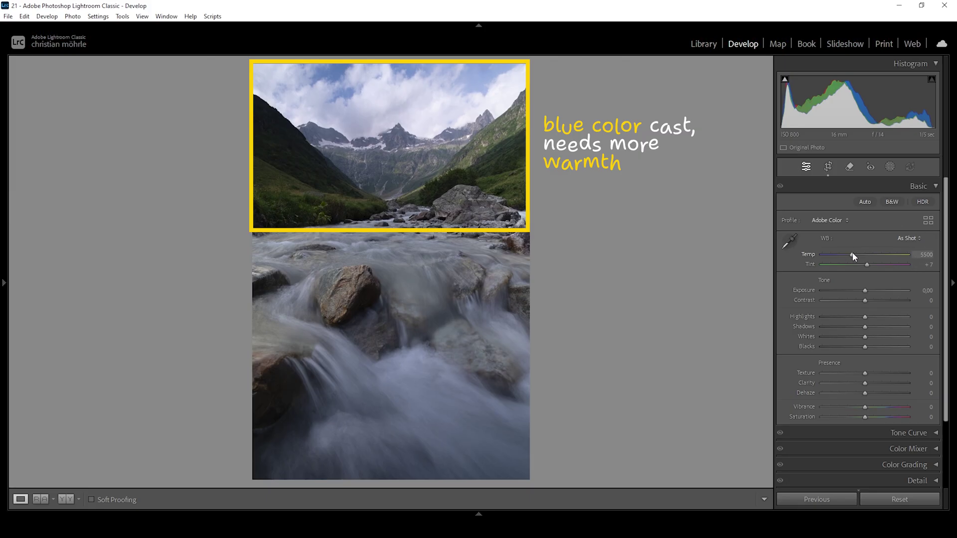
pyautogui.moveTo(852, 252); pyautogui.dragTo(866, 257)
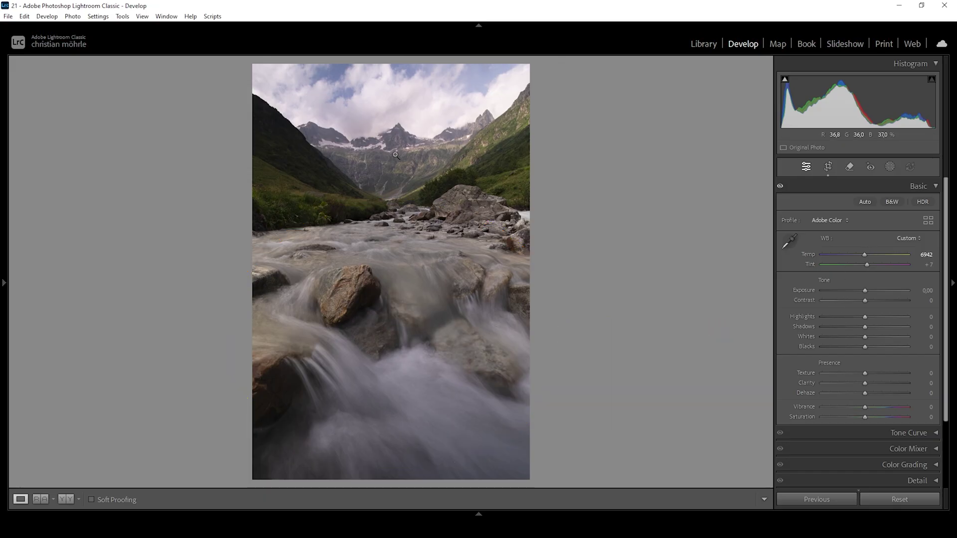
pyautogui.moveTo(865, 255); pyautogui.dragTo(849, 254)
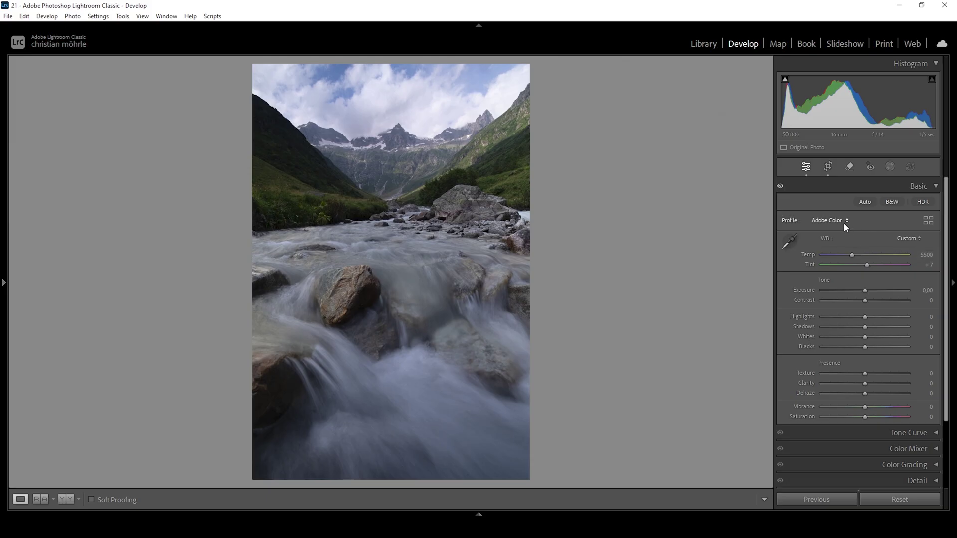
# Apply the Adobe Landscape profile and lift Blacks to +38
pyautogui.click(845, 222)
pyautogui.click(849, 257)
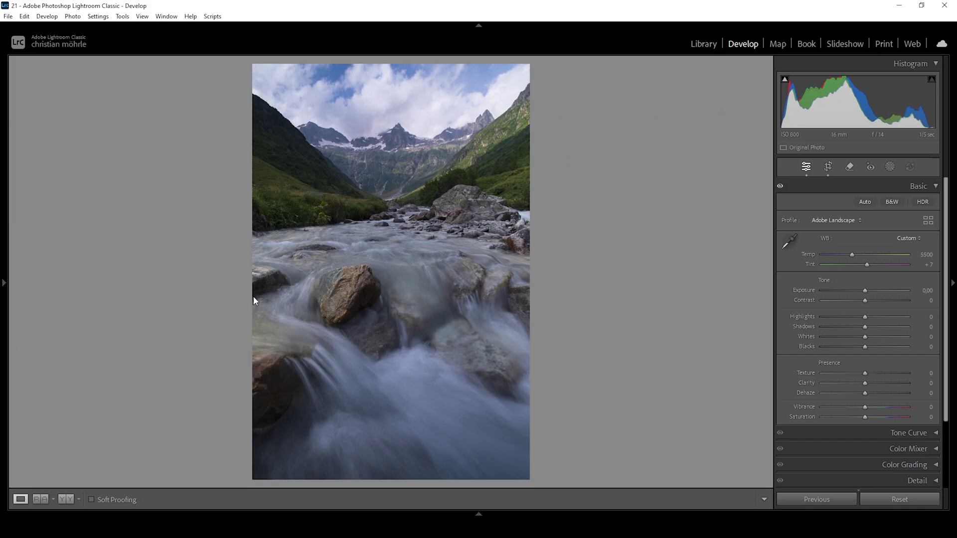
pyautogui.moveTo(866, 348); pyautogui.dragTo(870, 348)
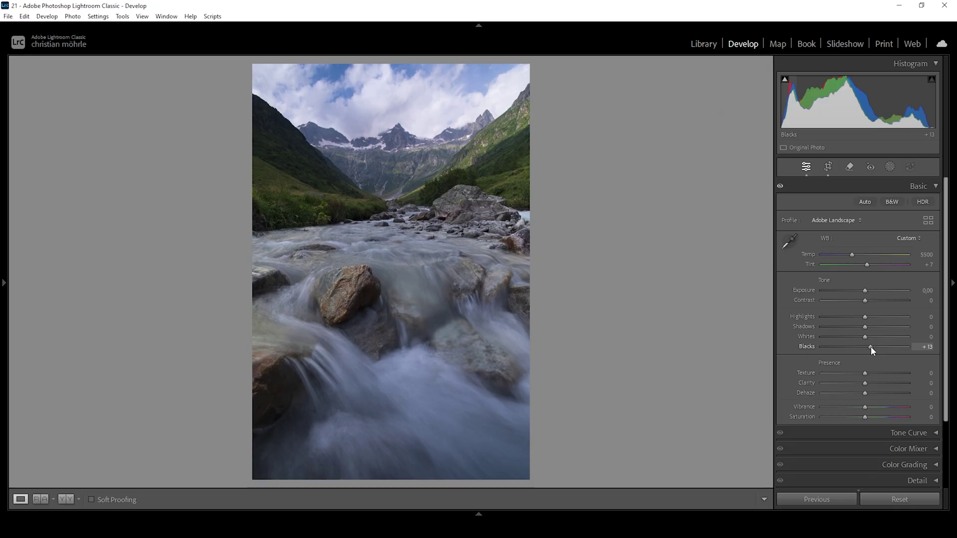
pyautogui.moveTo(873, 348); pyautogui.dragTo(882, 349)
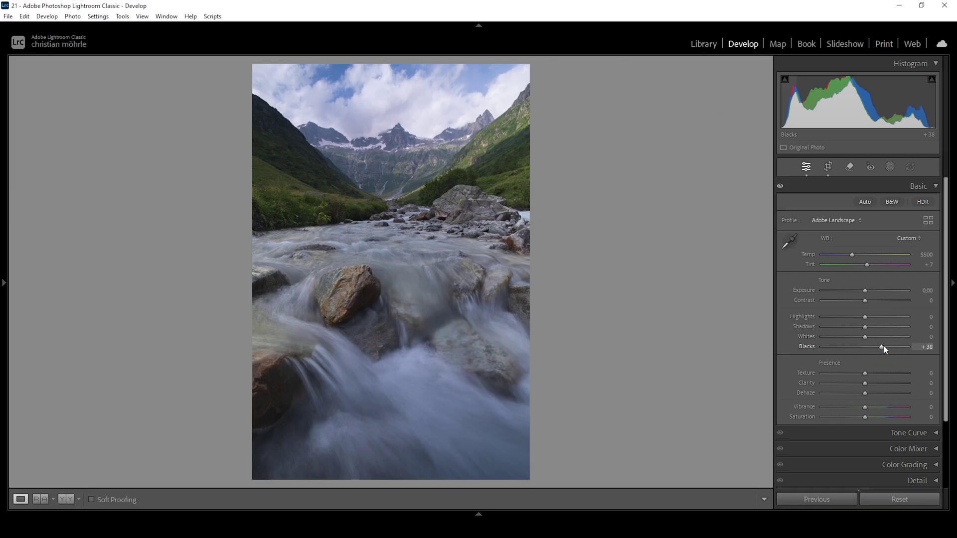
pyautogui.moveTo(884, 346); pyautogui.dragTo(860, 328)
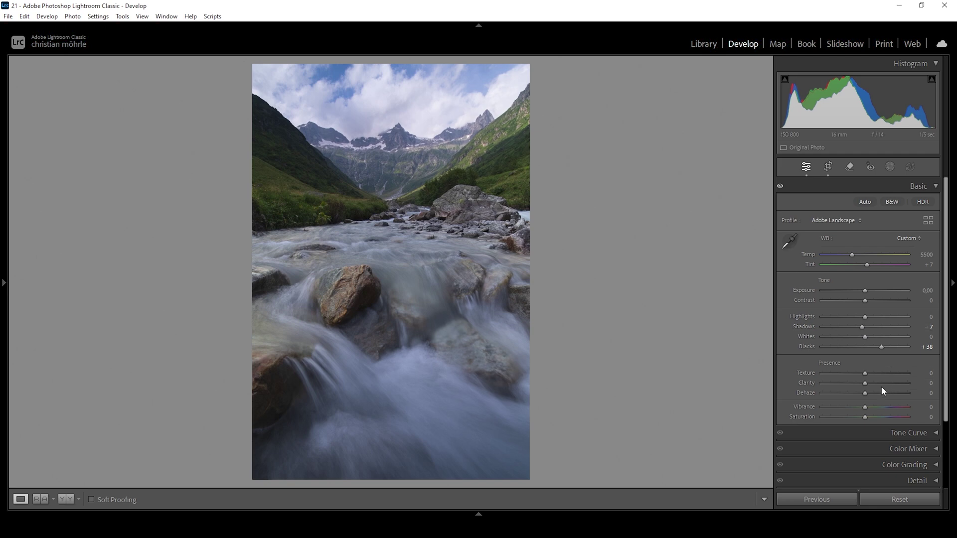
# Set Texture +5, Clarity +7, Dehaze -6 and Vibrance +7
pyautogui.moveTo(868, 375); pyautogui.dragTo(869, 374)
pyautogui.moveTo(866, 384); pyautogui.dragTo(868, 386)
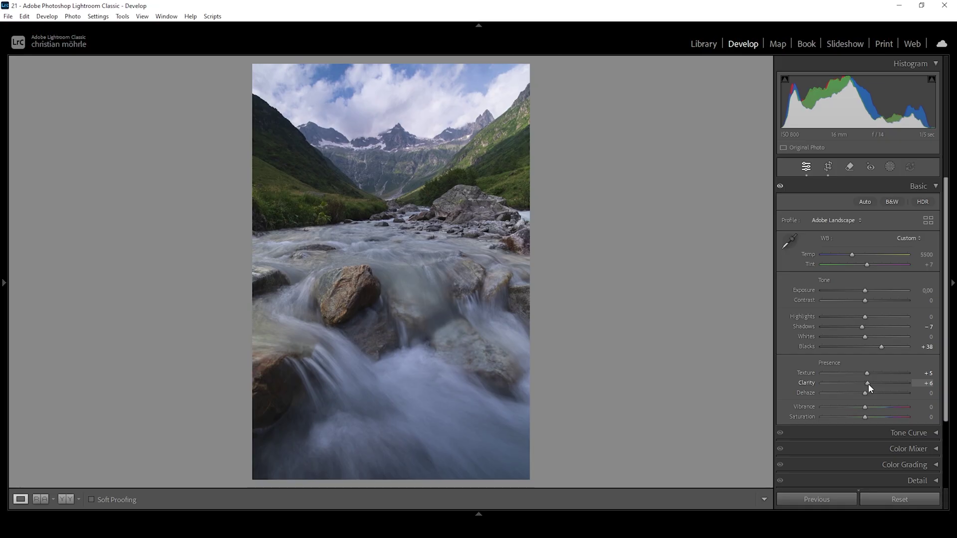
pyautogui.moveTo(868, 384); pyautogui.dragTo(869, 384)
pyautogui.moveTo(863, 395); pyautogui.dragTo(862, 398)
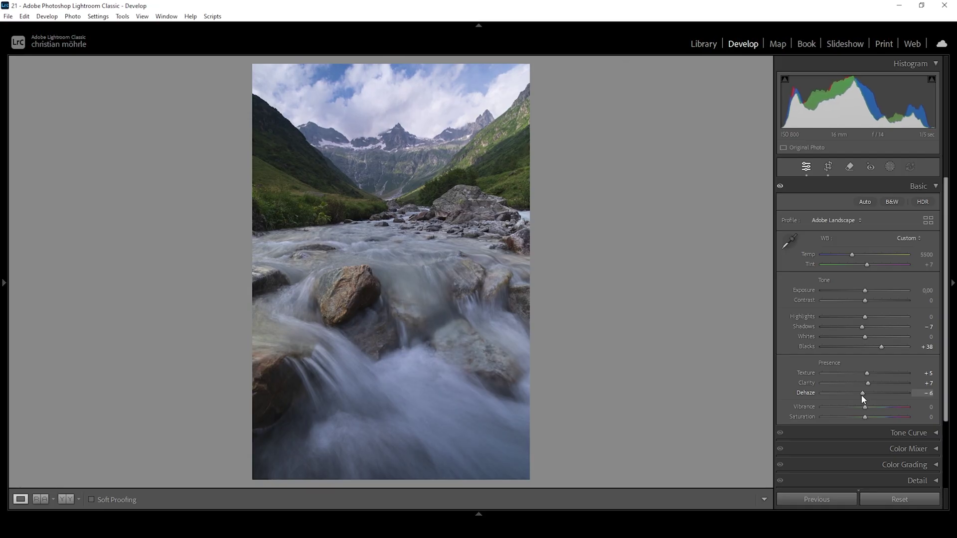
pyautogui.moveTo(865, 407); pyautogui.dragTo(869, 408)
# Compare Before/After against the original, return to Loupe view and bring up the Masking panel
pyautogui.click(67, 501)
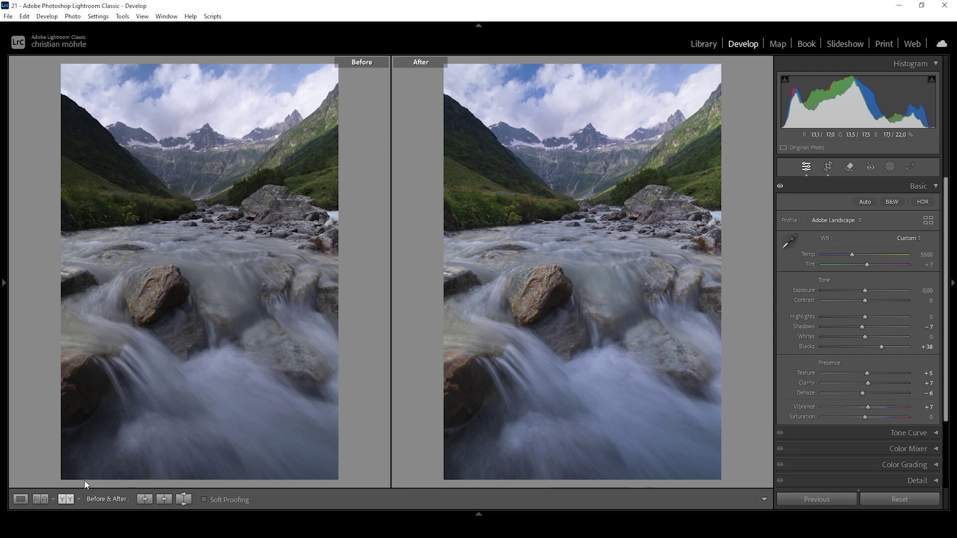
pyautogui.click(20, 499)
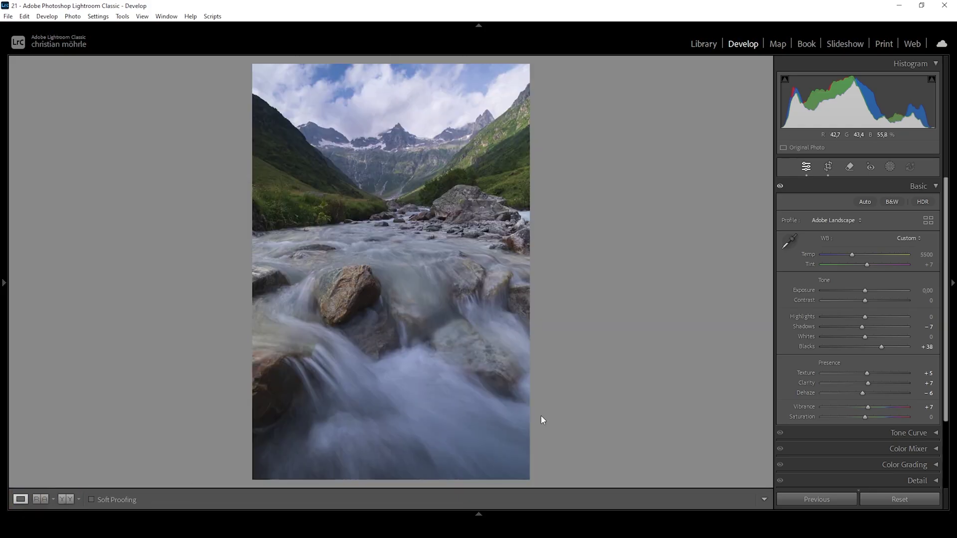
pyautogui.click(891, 167)
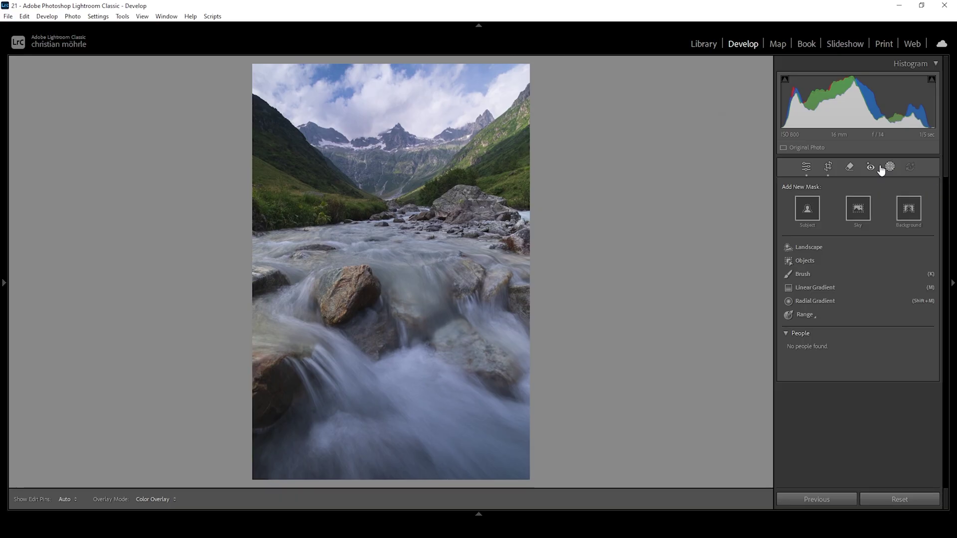
# Create a Select Sky mask with Temp 6 and Highlights -21
pyautogui.click(863, 213)
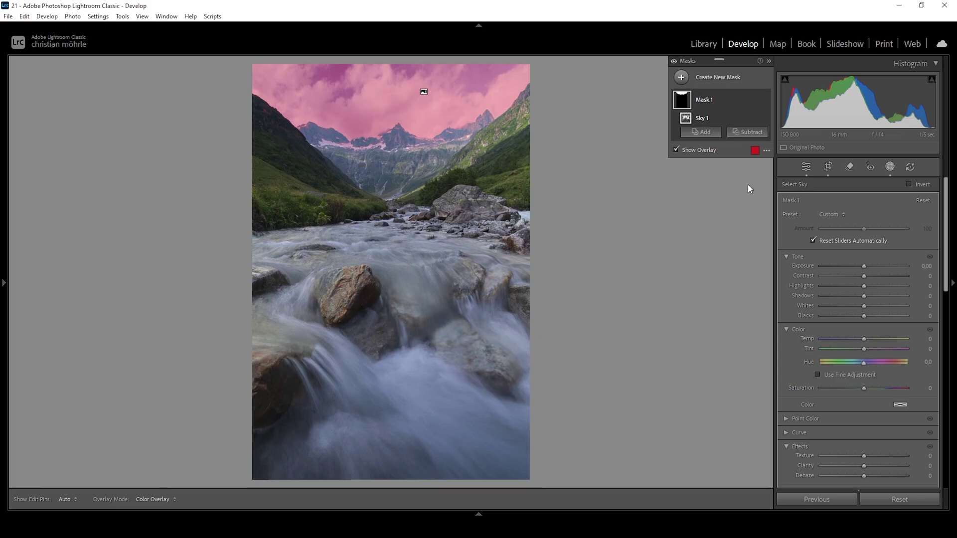
pyautogui.moveTo(864, 339); pyautogui.dragTo(867, 342)
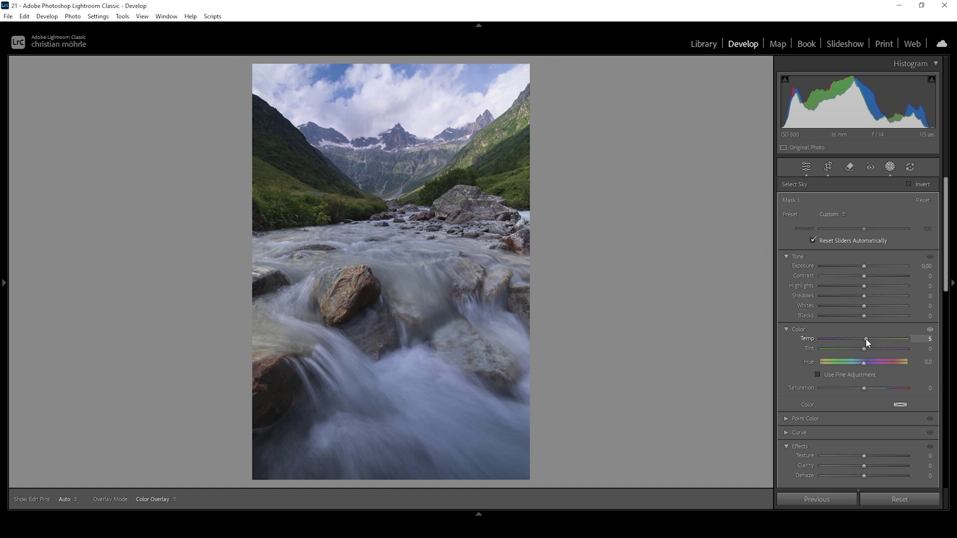
pyautogui.moveTo(866, 339); pyautogui.dragTo(867, 339)
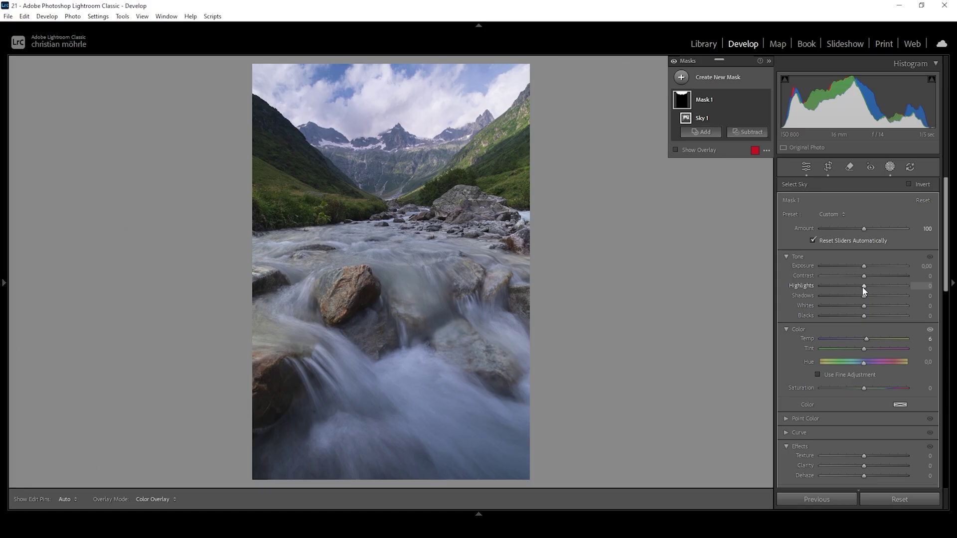
pyautogui.moveTo(865, 294); pyautogui.dragTo(854, 289)
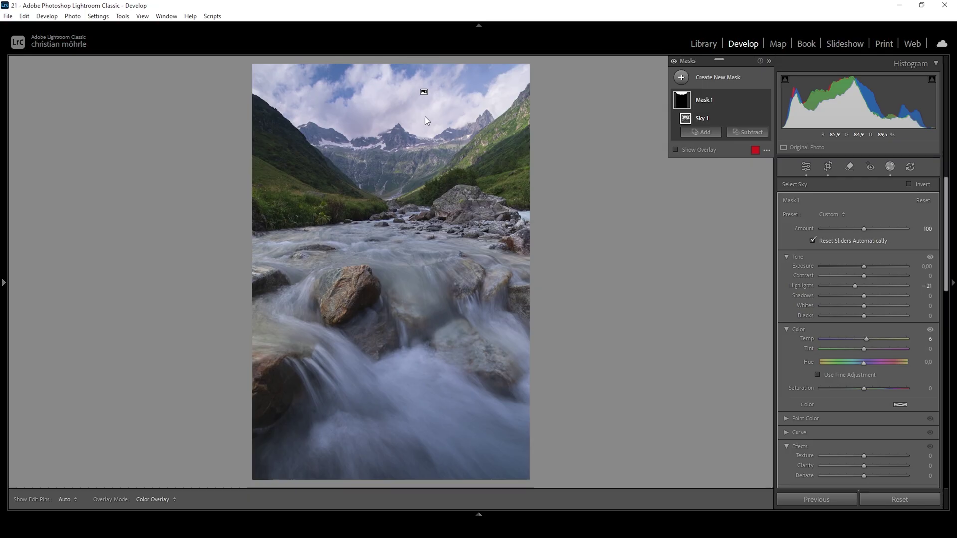
# Add a Color Range mask sampled from the sky, subtracting a linear gradient to exclude the water
pyautogui.moveTo(688, 118)
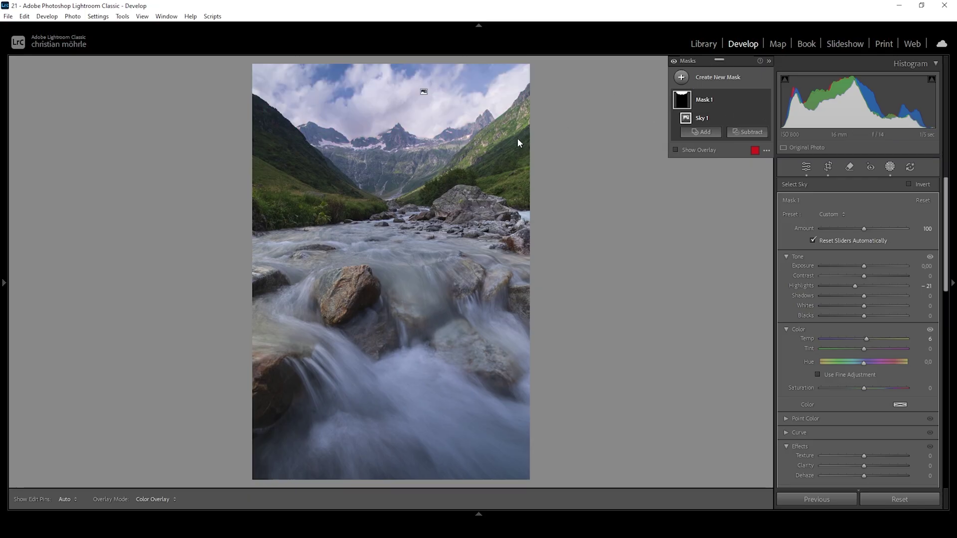
pyautogui.click(681, 77)
pyautogui.click(736, 227)
pyautogui.click(340, 70)
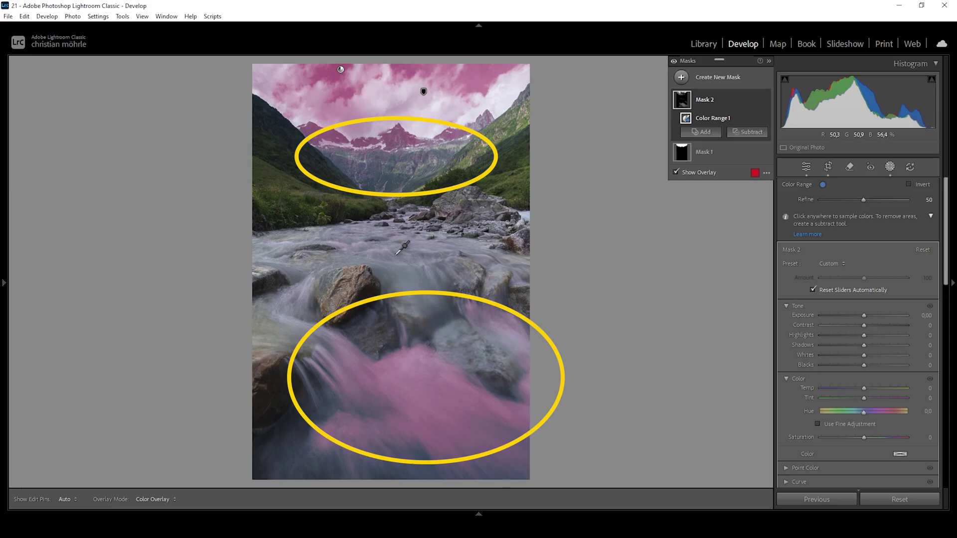
pyautogui.click(747, 132)
pyautogui.click(768, 256)
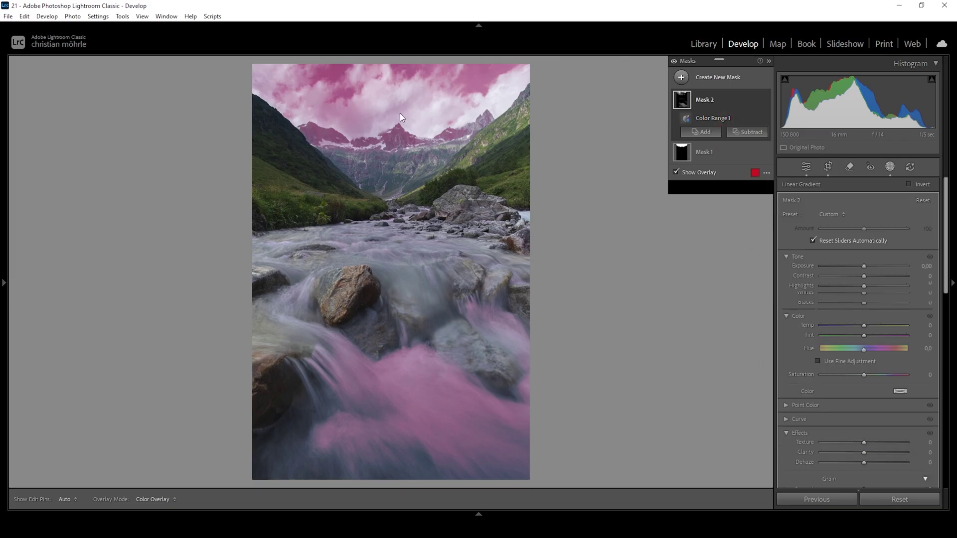
pyautogui.moveTo(397, 127); pyautogui.dragTo(401, 58)
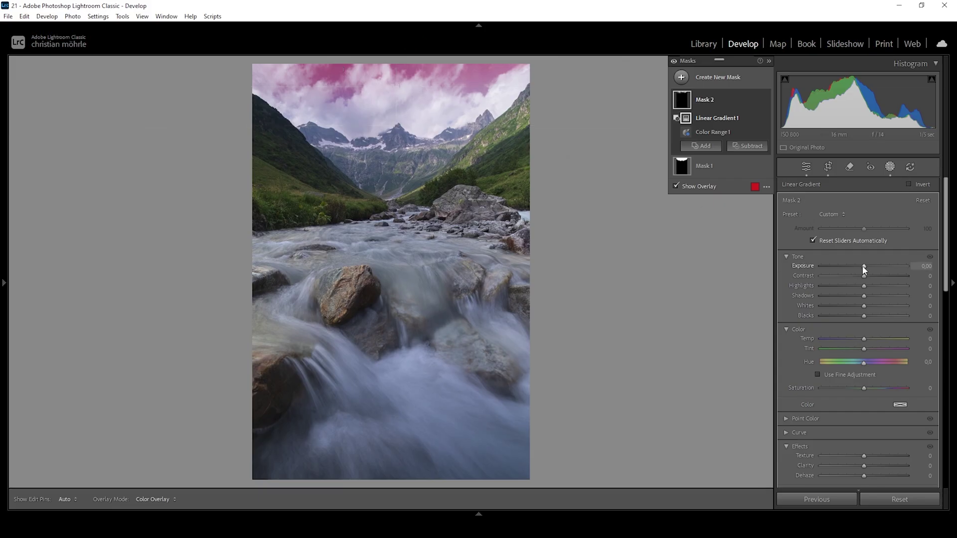
# Darken the sky mask with Exposure -1.07 and Blacks -10
pyautogui.moveTo(864, 270); pyautogui.dragTo(852, 265)
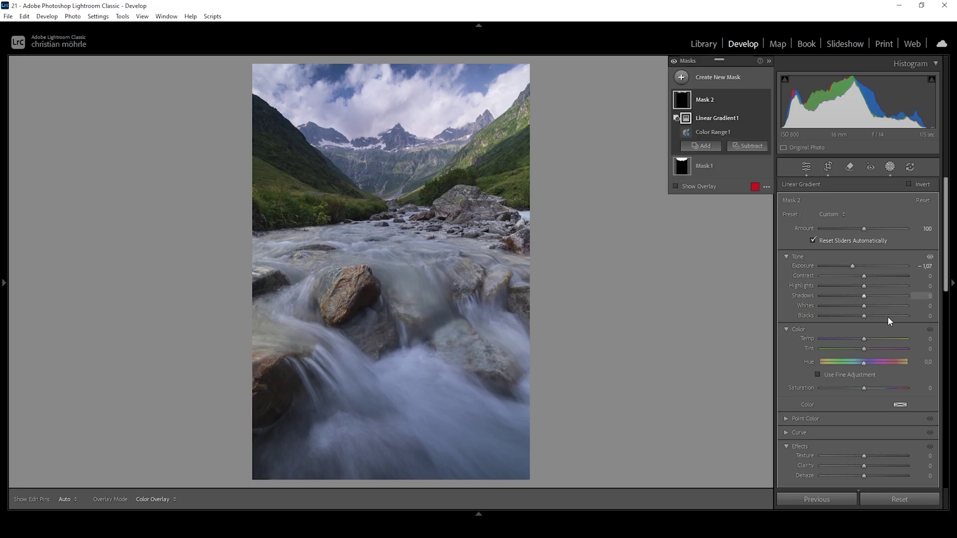
pyautogui.moveTo(864, 317); pyautogui.dragTo(864, 317)
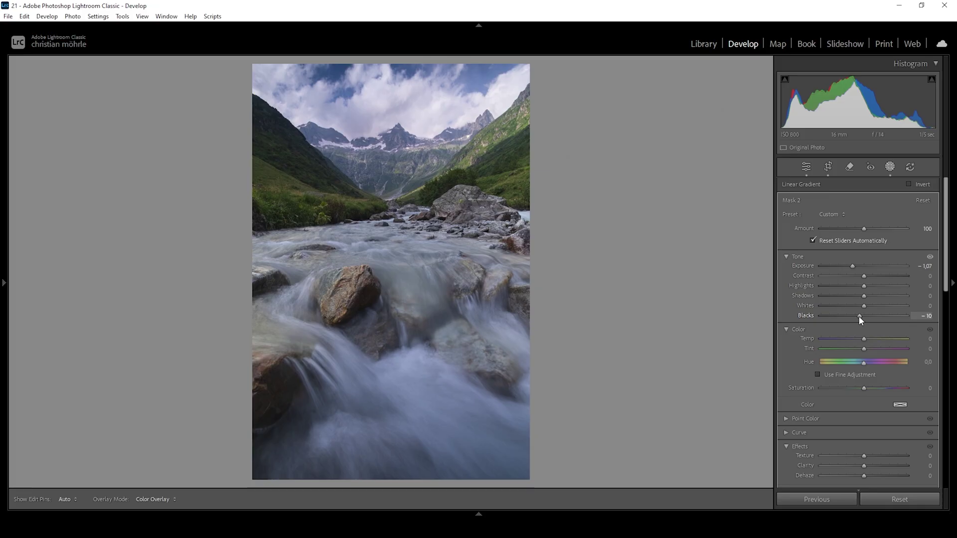
pyautogui.moveTo(859, 317); pyautogui.dragTo(861, 319)
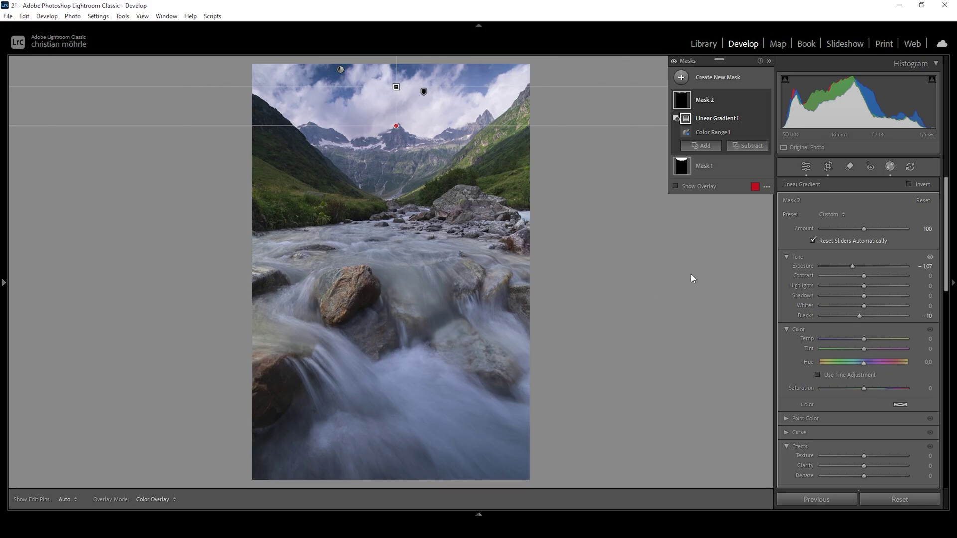
# Create a Mountains landscape mask and add a Select Sky selection to it
pyautogui.click(682, 77)
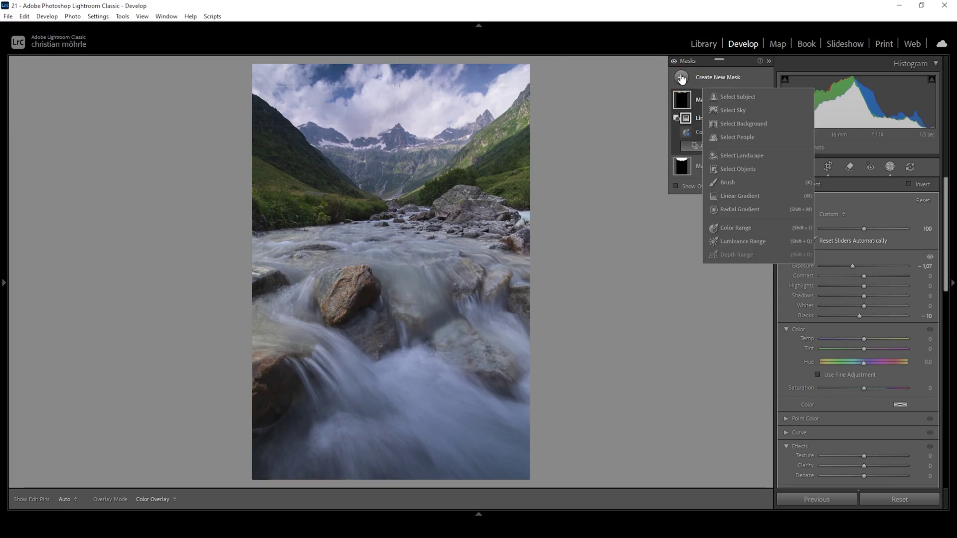
pyautogui.click(734, 154)
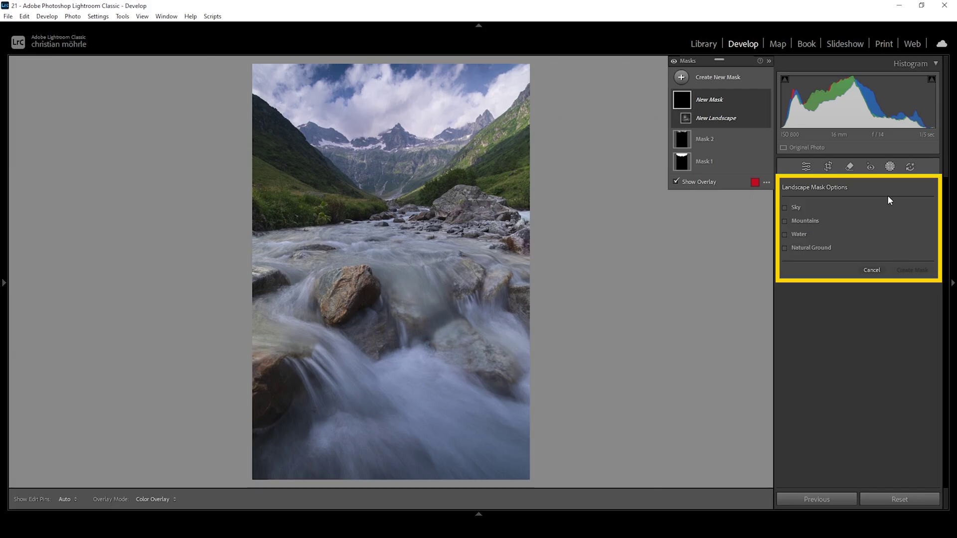
pyautogui.click(807, 221)
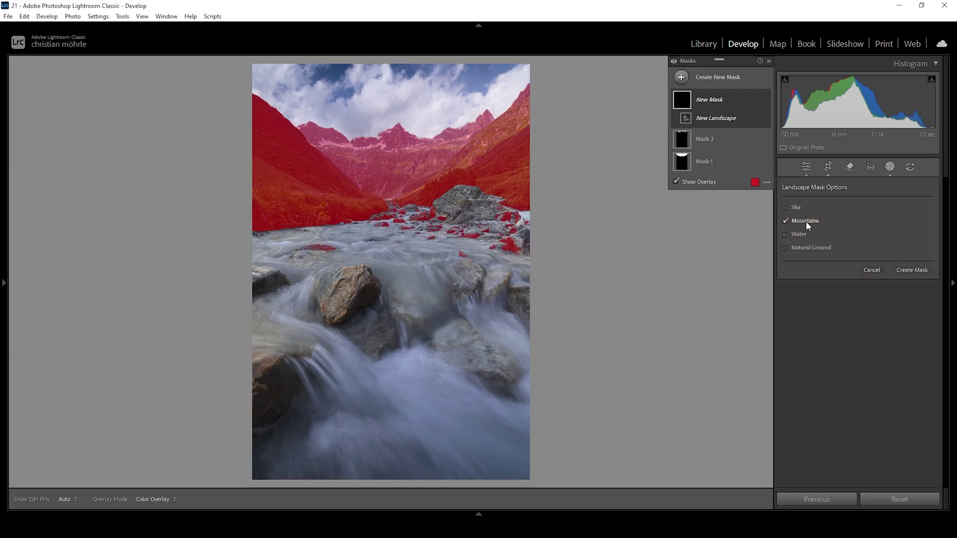
pyautogui.click(908, 272)
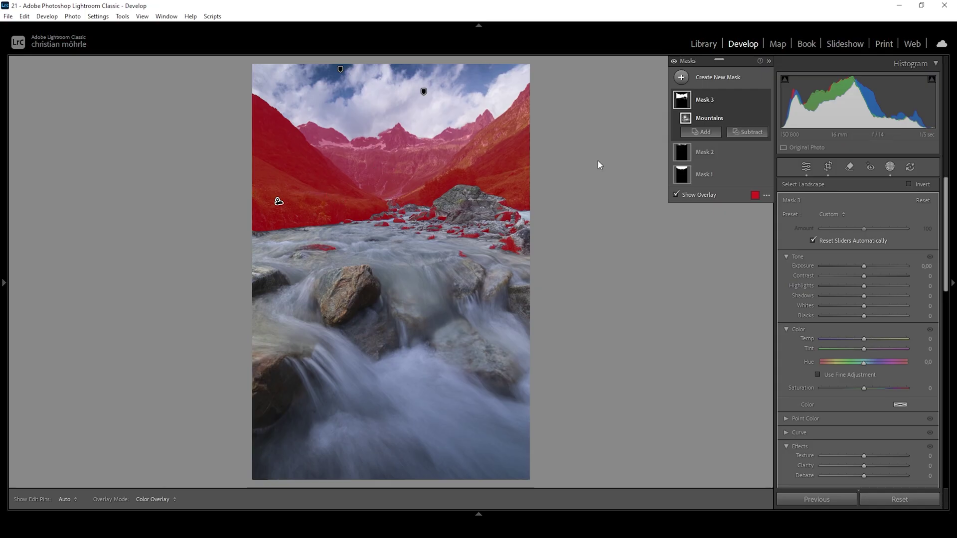
pyautogui.click(696, 132)
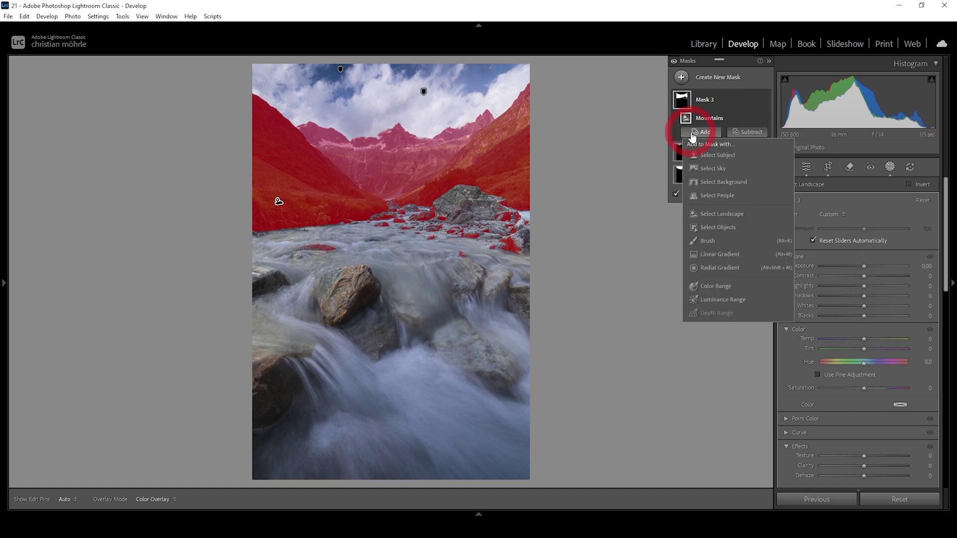
pyautogui.click(701, 168)
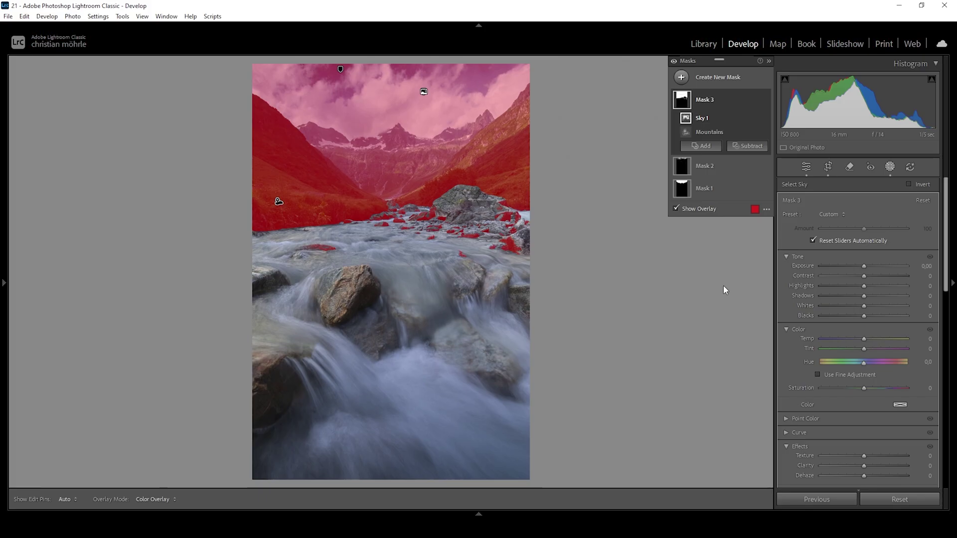
# Give Mask 3 Temp 36, Tint −29, Saturation −6, Contrast −33, Shadows +10 and Whites +28
pyautogui.click(865, 337)
pyautogui.moveTo(866, 337); pyautogui.dragTo(871, 337)
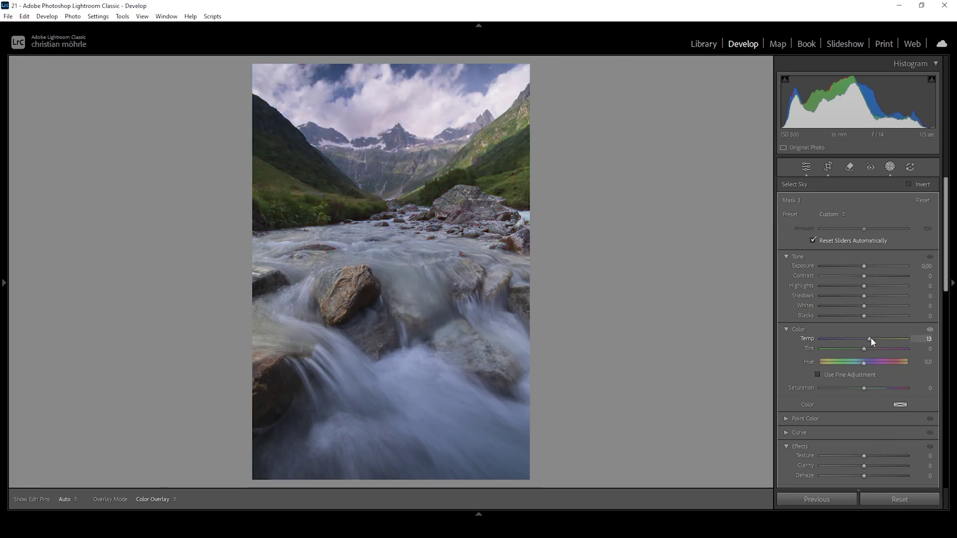
pyautogui.moveTo(873, 337); pyautogui.dragTo(878, 337)
pyautogui.moveTo(881, 339); pyautogui.dragTo(881, 338)
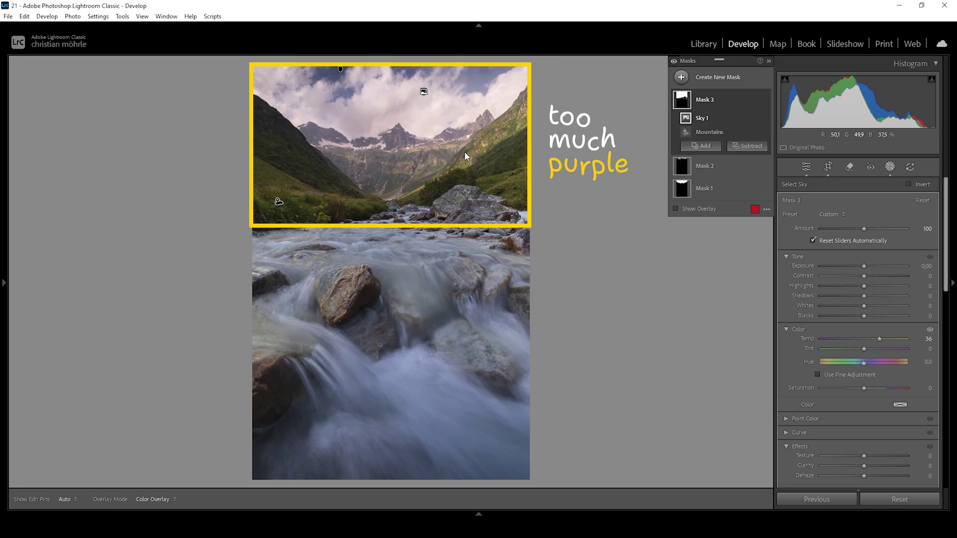
pyautogui.moveTo(864, 350); pyautogui.dragTo(852, 351)
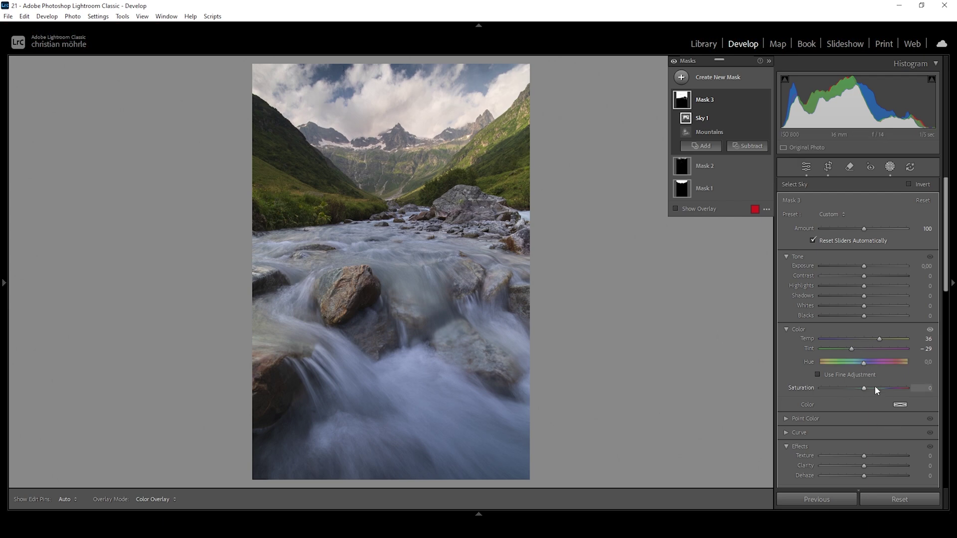
pyautogui.moveTo(864, 388); pyautogui.dragTo(865, 390)
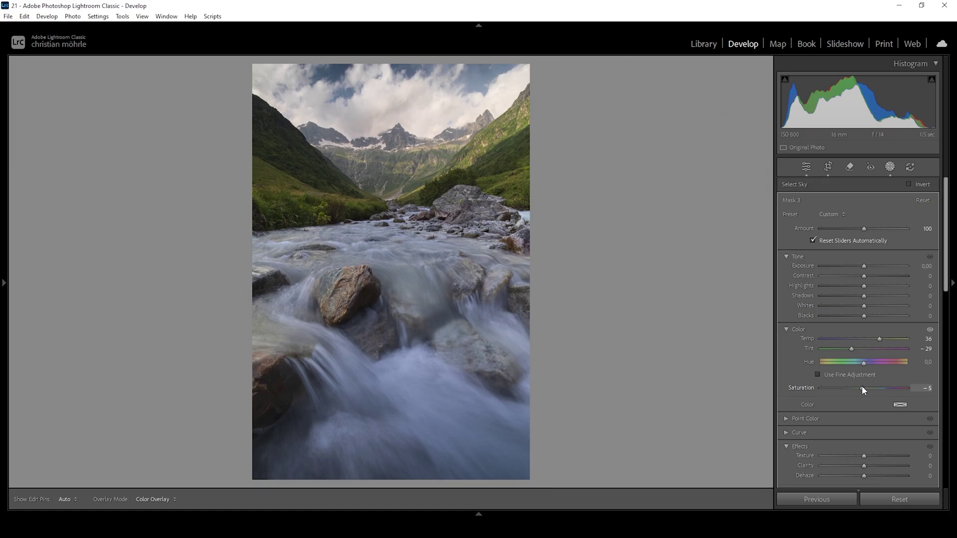
pyautogui.moveTo(861, 387); pyautogui.dragTo(862, 386)
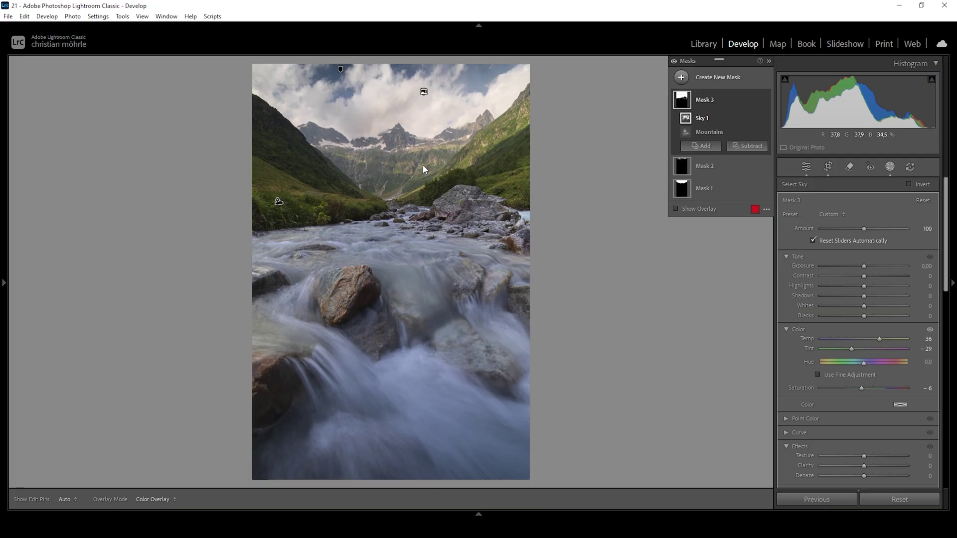
pyautogui.moveTo(876, 277); pyautogui.dragTo(871, 309)
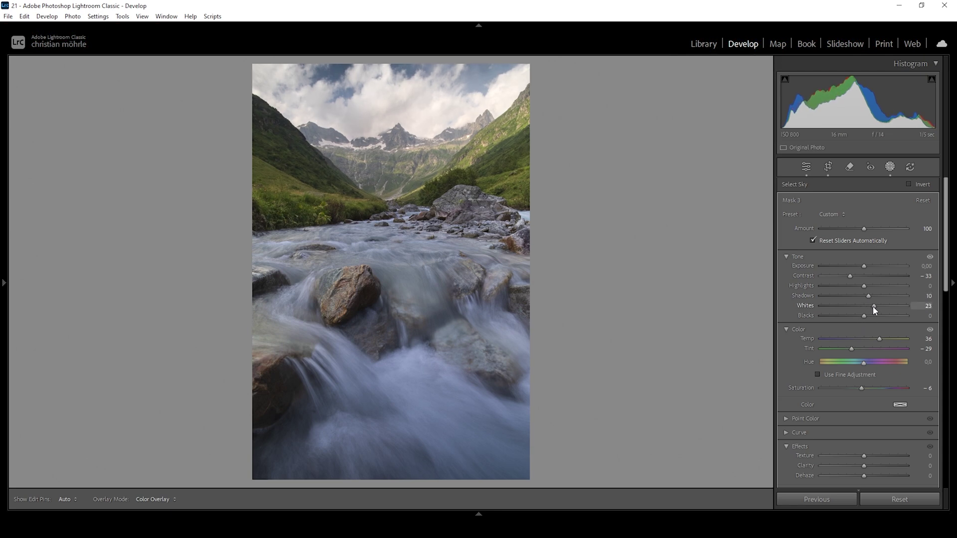
pyautogui.moveTo(874, 307); pyautogui.dragTo(879, 303)
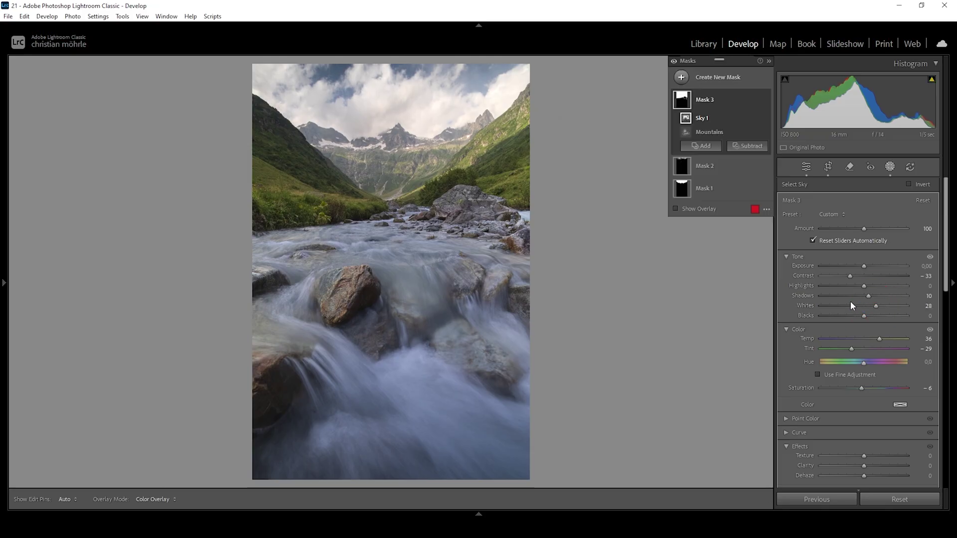
pyautogui.click(765, 100)
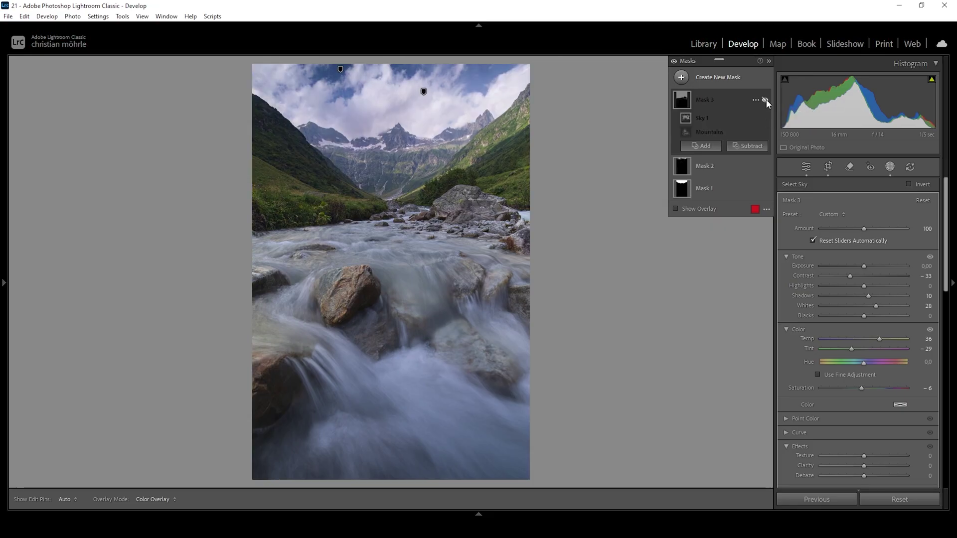
pyautogui.click(766, 100)
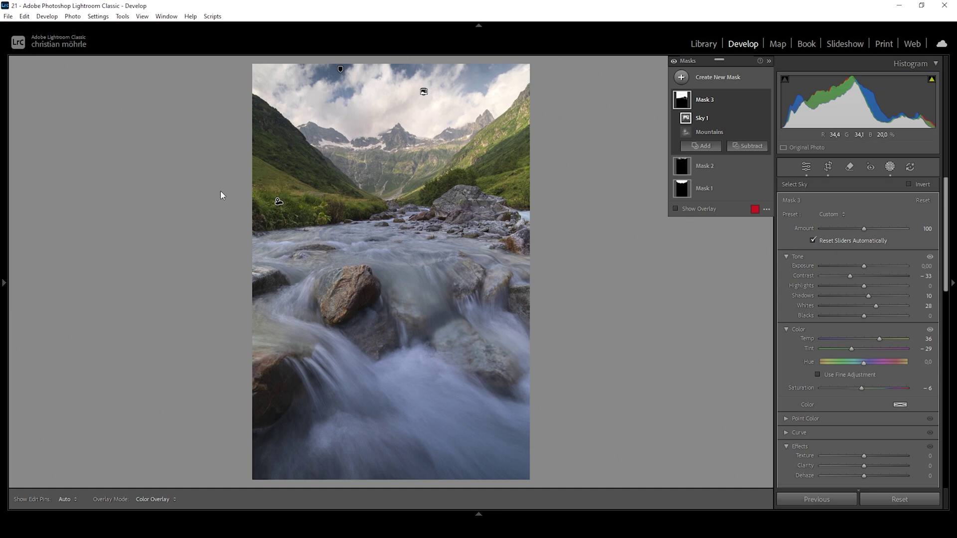
# Create a rectangle-mode Select Objects mask around the left meadow
pyautogui.click(681, 78)
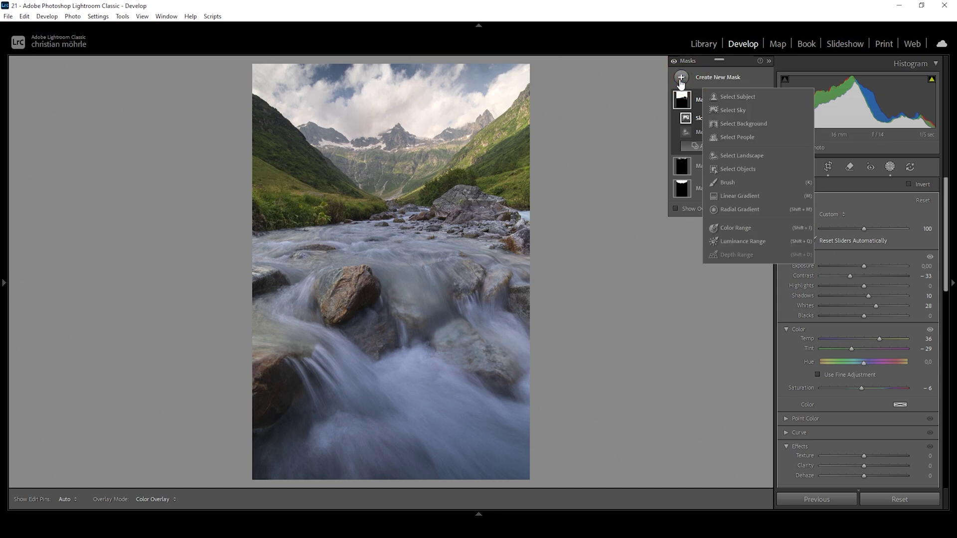
pyautogui.click(742, 170)
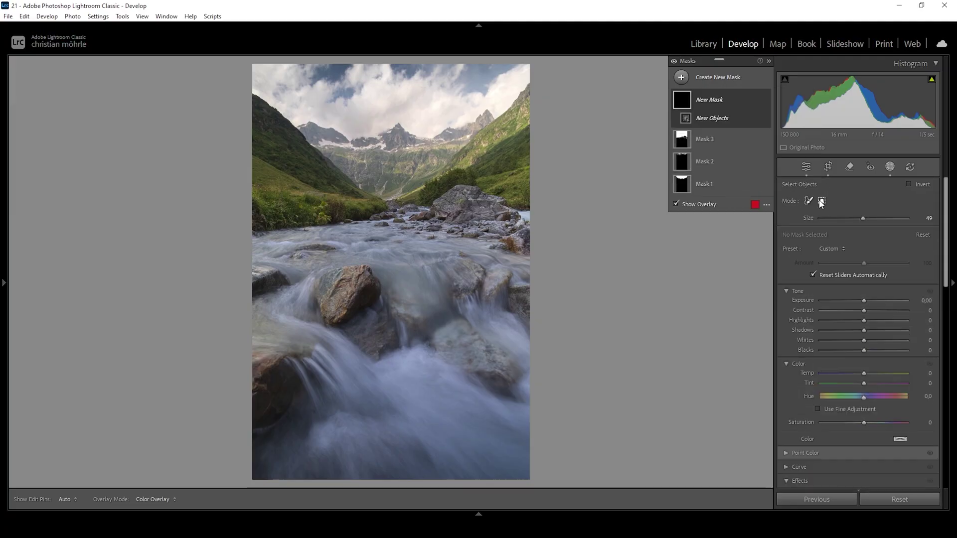
pyautogui.click(822, 202)
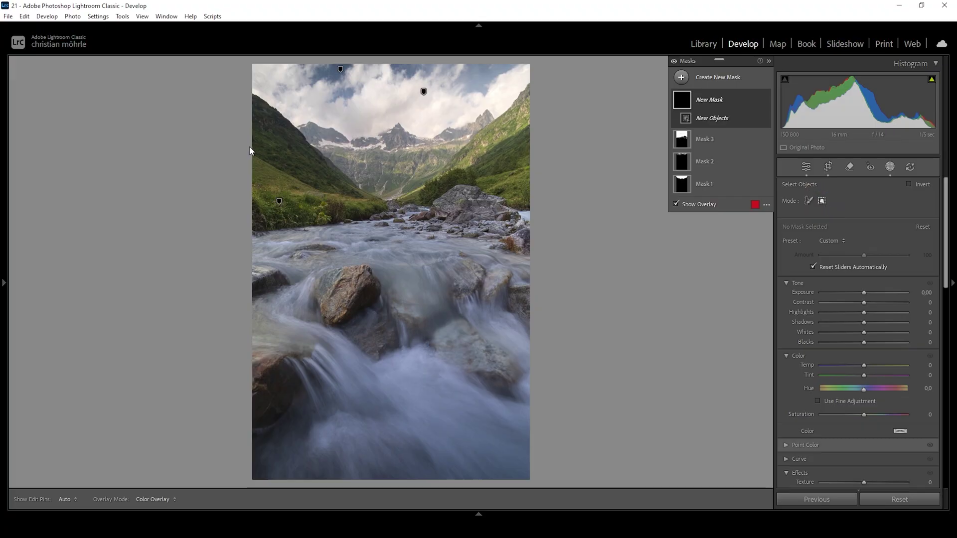
pyautogui.moveTo(383, 216)
pyautogui.mouseDown()
pyautogui.moveTo(252, 170)
pyautogui.moveTo(241, 149)
pyautogui.moveTo(251, 148)
pyautogui.mouseUp()
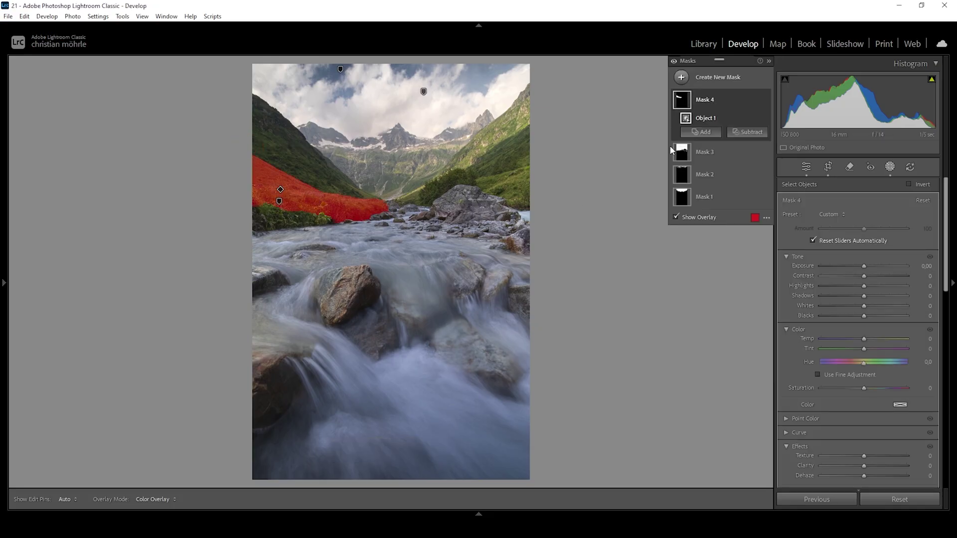
# Brush the grass strip below into Mask 4 and start raising its Exposure
pyautogui.click(701, 131)
pyautogui.click(706, 243)
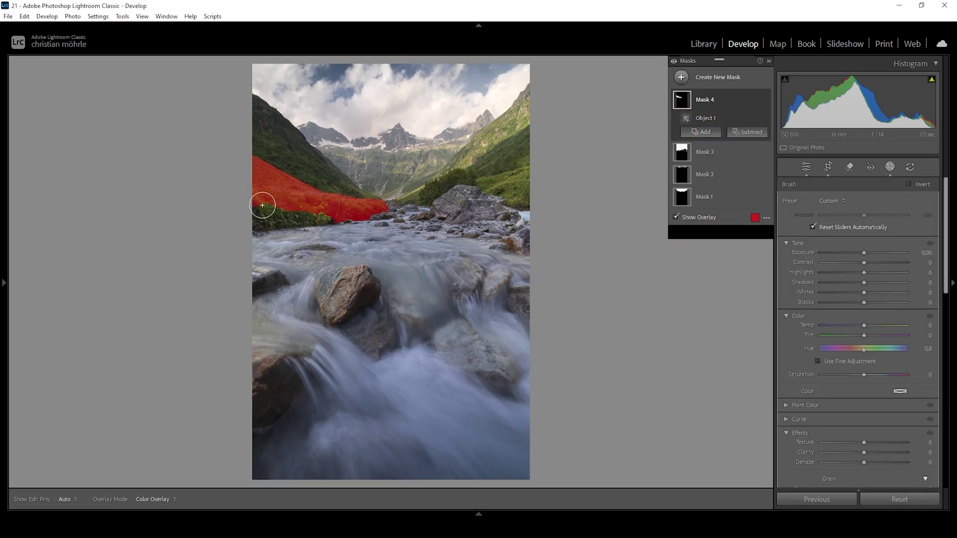
pyautogui.press('h')
pyautogui.moveTo(255, 217)
pyautogui.mouseDown()
pyautogui.moveTo(324, 210)
pyautogui.moveTo(260, 216)
pyautogui.mouseUp()
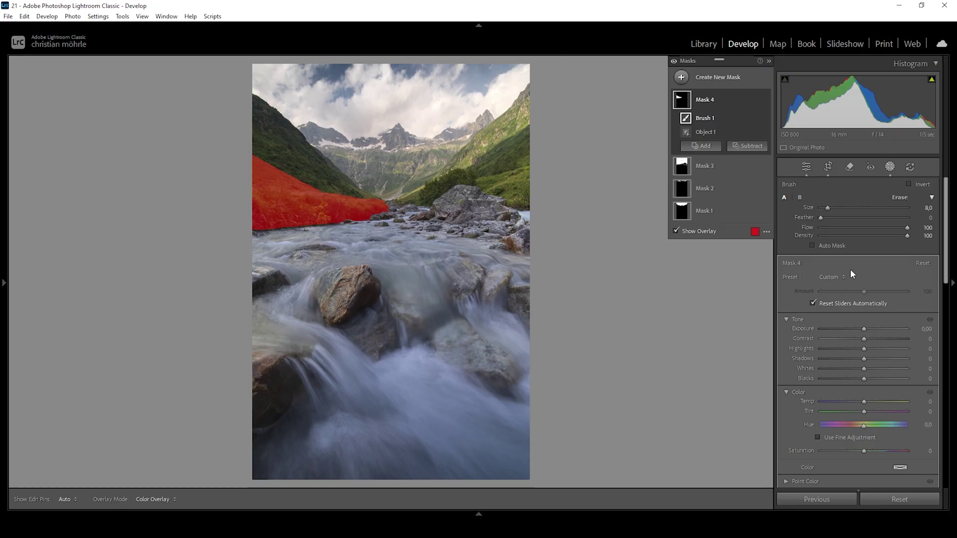
pyautogui.moveTo(864, 330); pyautogui.dragTo(874, 333)
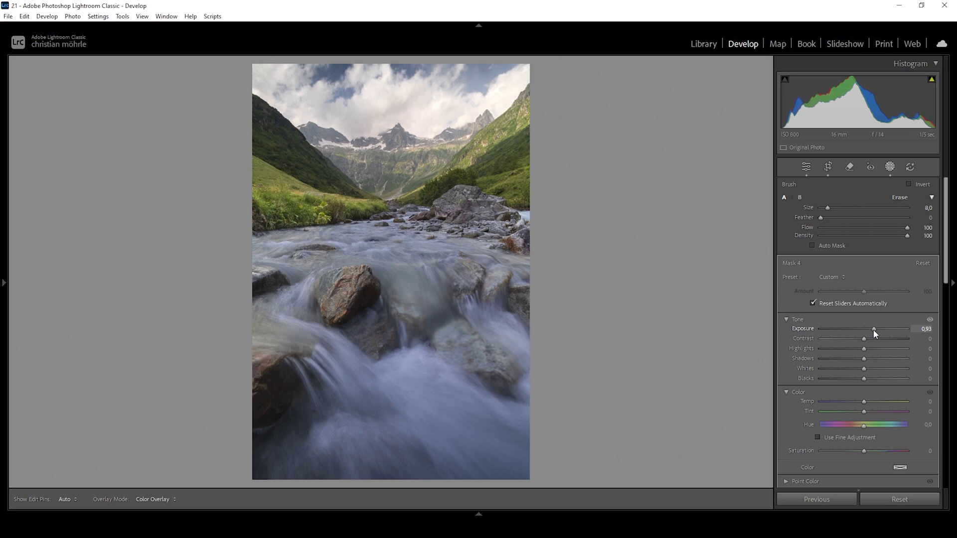
# Set Mask 4 to Exposure 0.88, Whites 41, Temp 21 and Saturation 36
pyautogui.moveTo(873, 331); pyautogui.dragTo(874, 332)
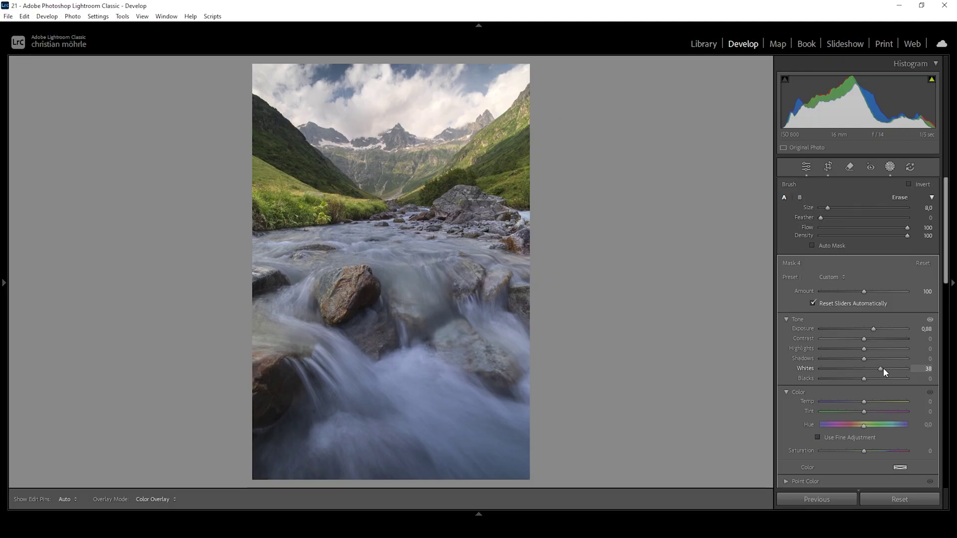
pyautogui.moveTo(883, 368); pyautogui.dragTo(881, 369)
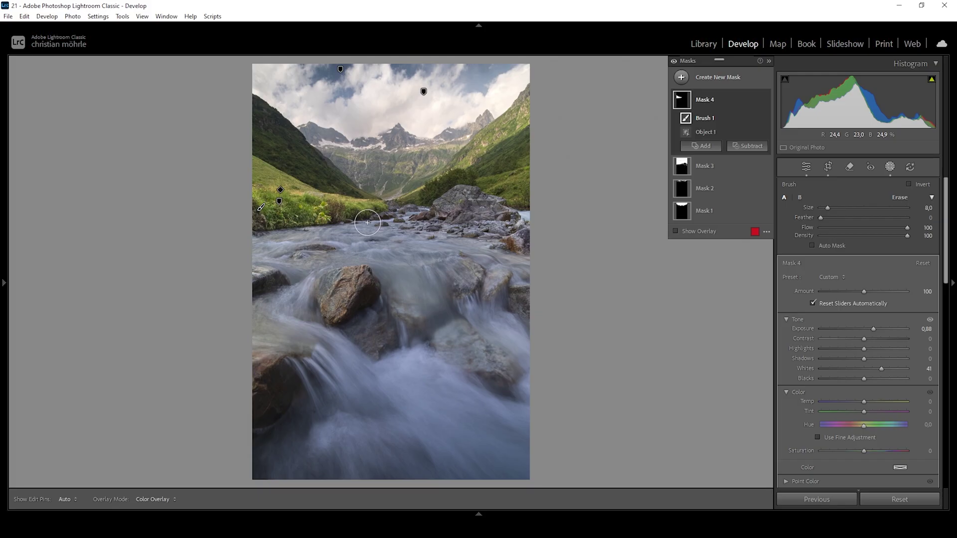
pyautogui.moveTo(865, 401); pyautogui.dragTo(874, 402)
pyautogui.moveTo(865, 450); pyautogui.dragTo(873, 451)
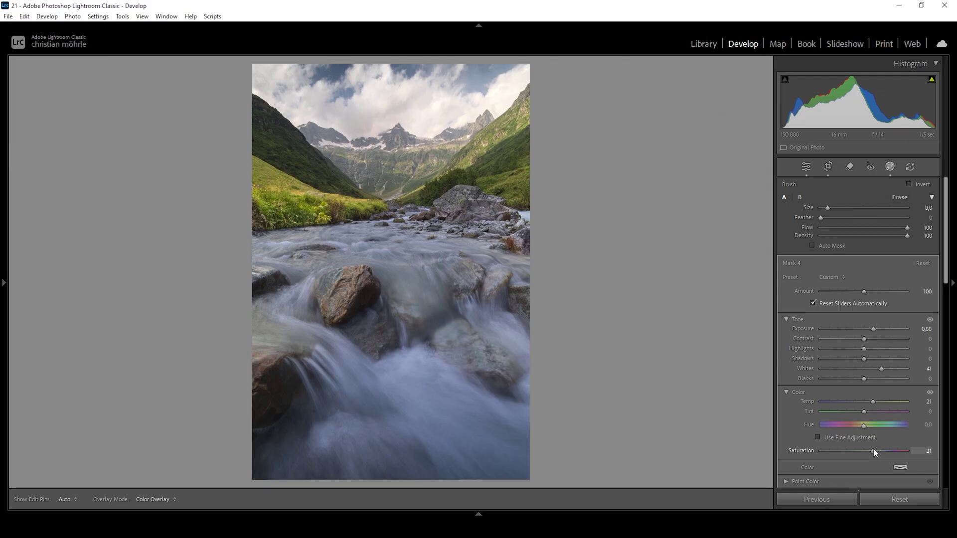
pyautogui.moveTo(875, 450); pyautogui.dragTo(880, 450)
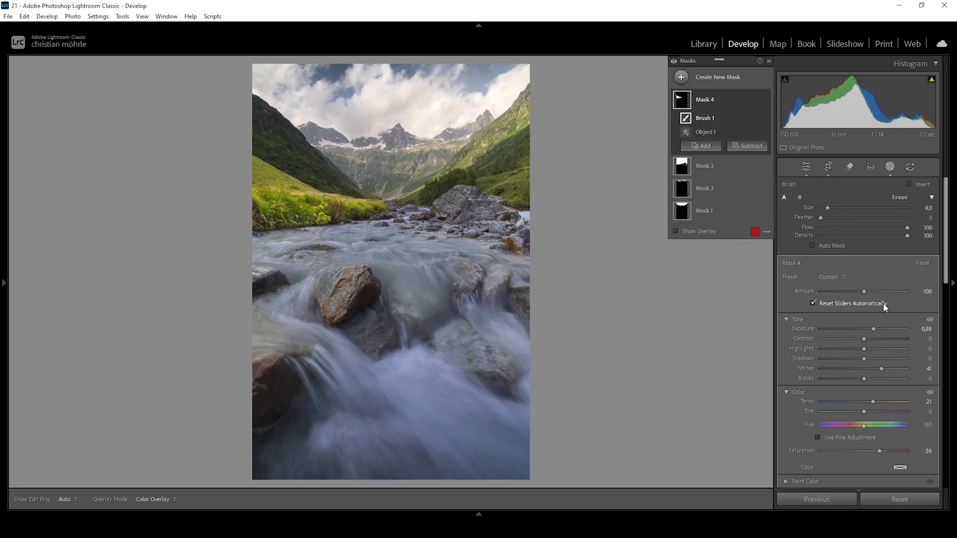
# Create Mask 5 from two object selections of the right hillside greenery
pyautogui.click(676, 80)
pyautogui.click(756, 170)
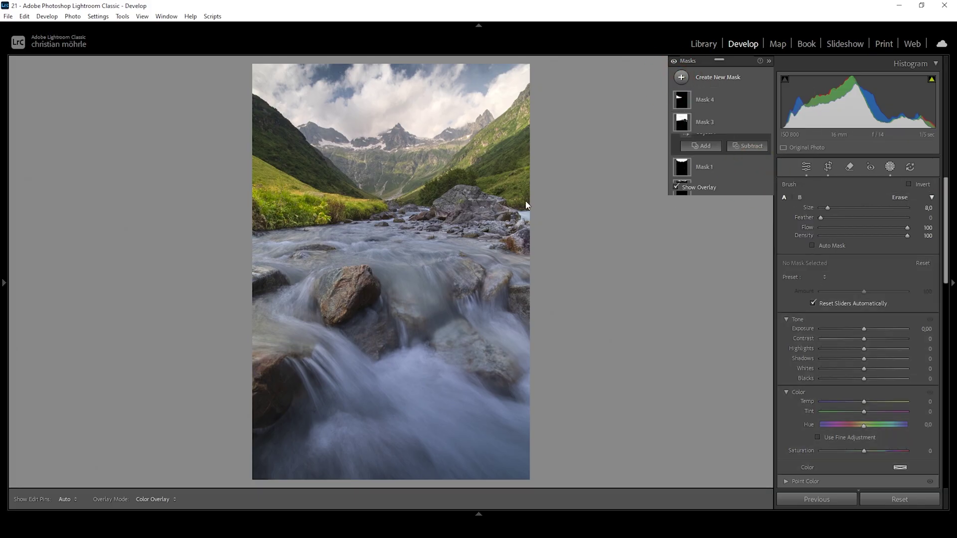
pyautogui.moveTo(473, 169); pyautogui.dragTo(553, 211)
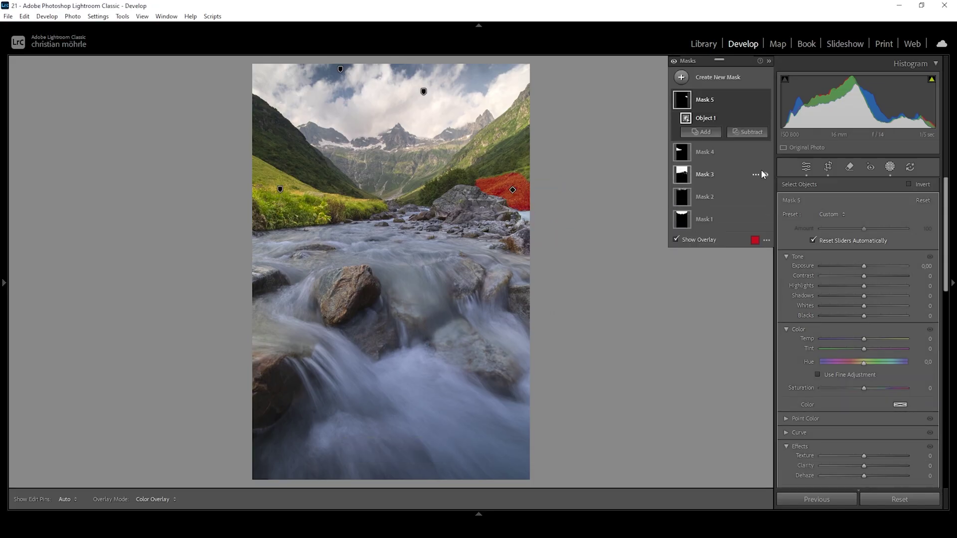
pyautogui.click(708, 132)
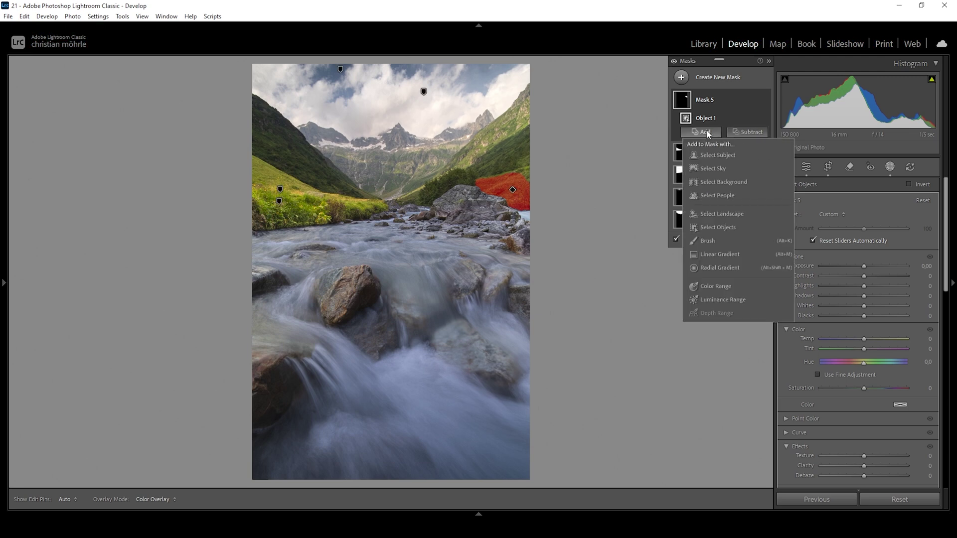
pyautogui.click(731, 225)
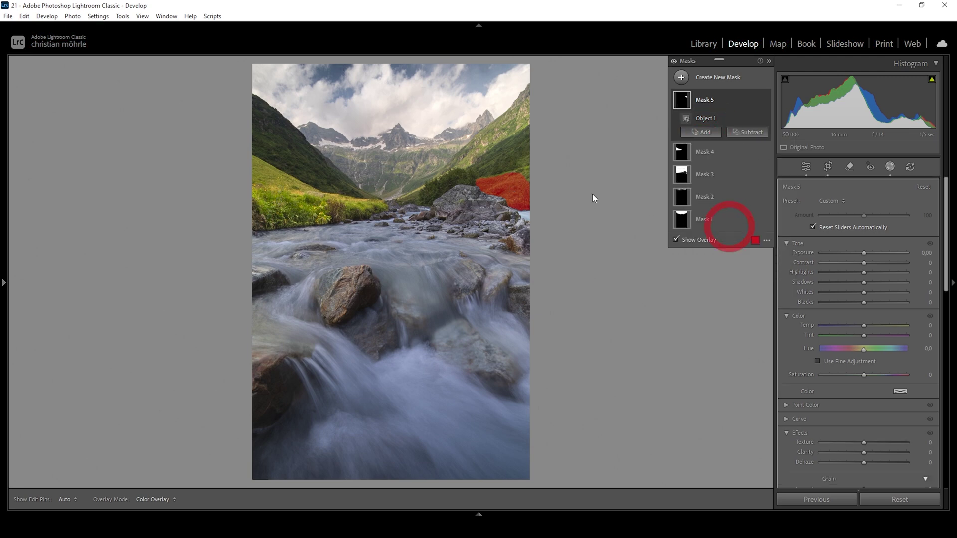
pyautogui.click(509, 170)
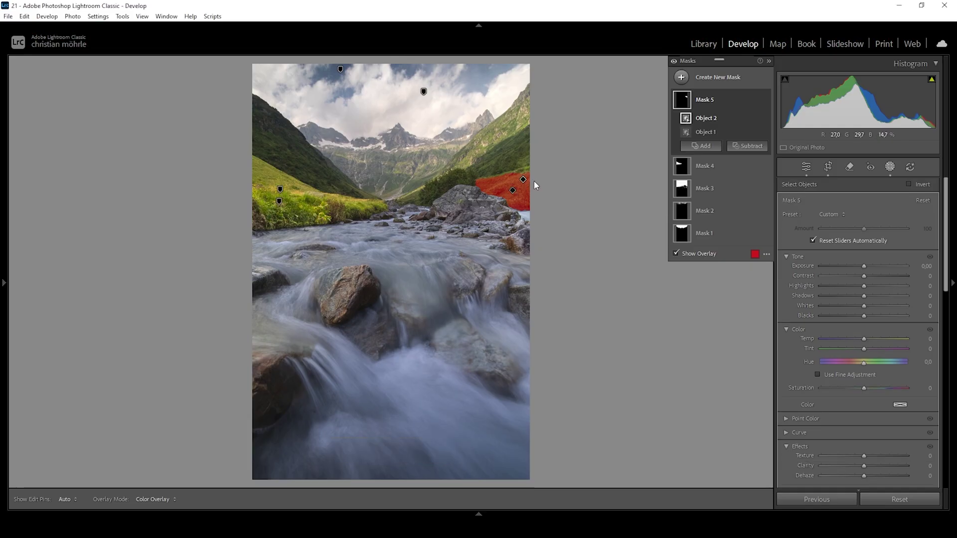
# Brush the meadow's top-right edge into Mask 5 with a smaller brush and raise Exposure
pyautogui.click(704, 152)
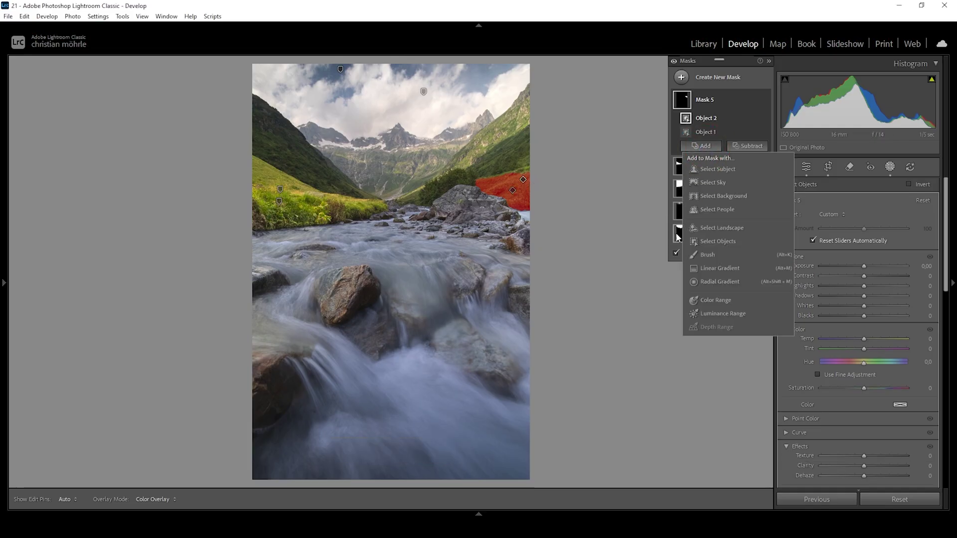
pyautogui.click(707, 258)
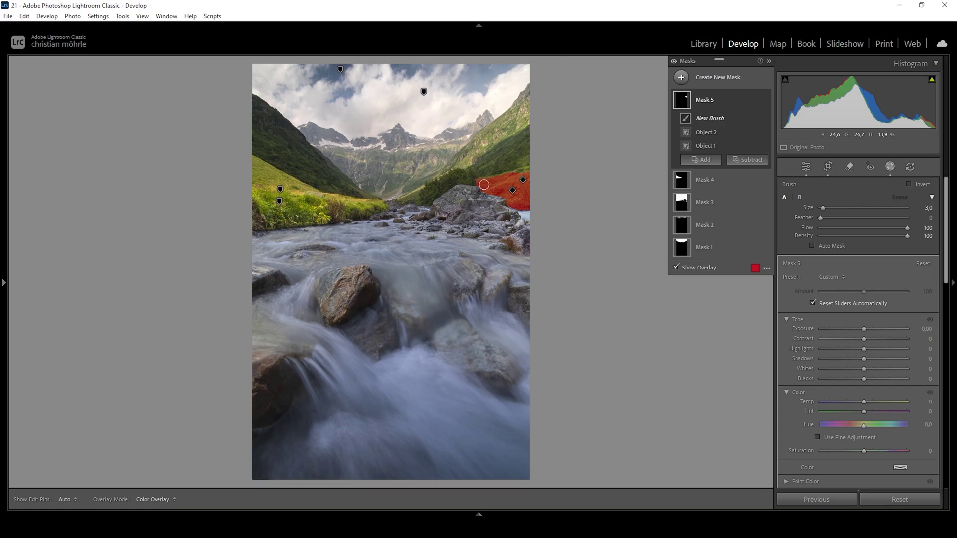
pyautogui.press('h')
pyautogui.press('[')
pyautogui.moveTo(516, 176)
pyautogui.mouseDown()
pyautogui.moveTo(528, 171)
pyautogui.moveTo(514, 178)
pyautogui.moveTo(530, 172)
pyautogui.moveTo(523, 180)
pyautogui.mouseUp()
pyautogui.press('h')
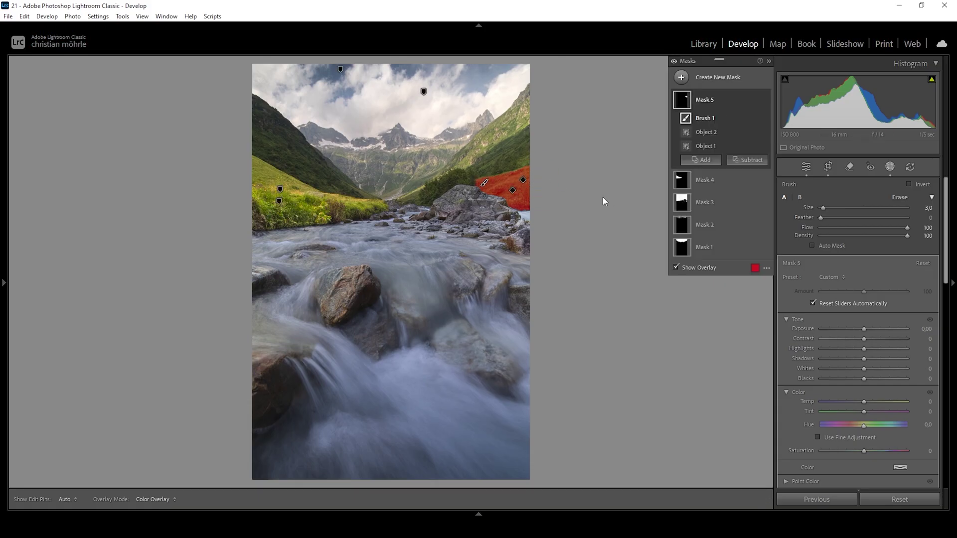
pyautogui.moveTo(864, 329); pyautogui.dragTo(876, 330)
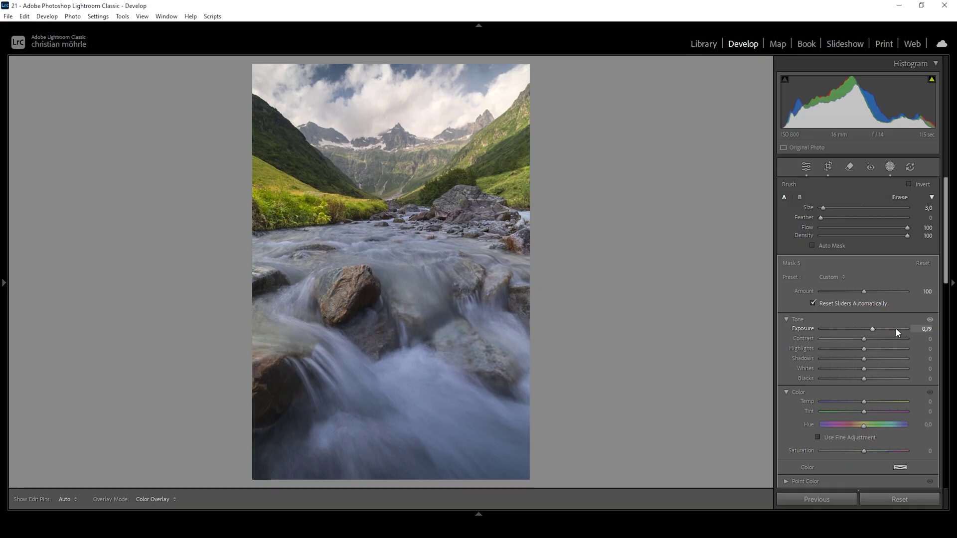
# Warm Mask 5 to Temp 19 and raise its Saturation to 7
pyautogui.moveTo(864, 402); pyautogui.dragTo(874, 402)
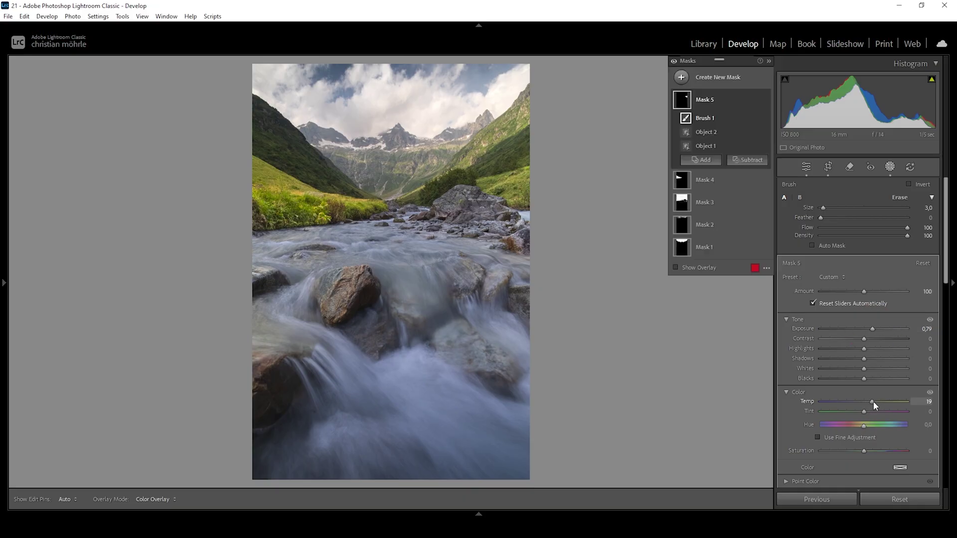
pyautogui.moveTo(865, 451); pyautogui.dragTo(867, 451)
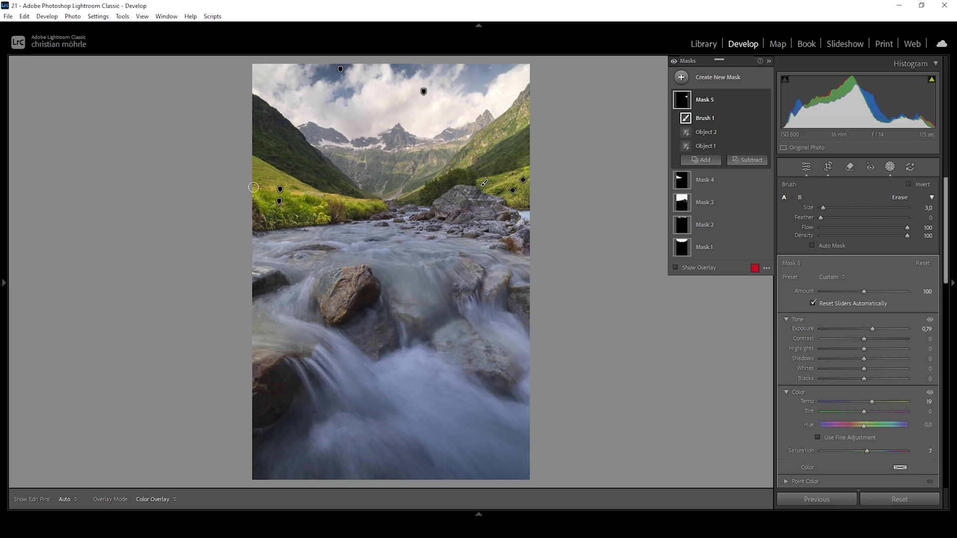
# Create a new object-selection mask around the left grassy slope
pyautogui.click(681, 80)
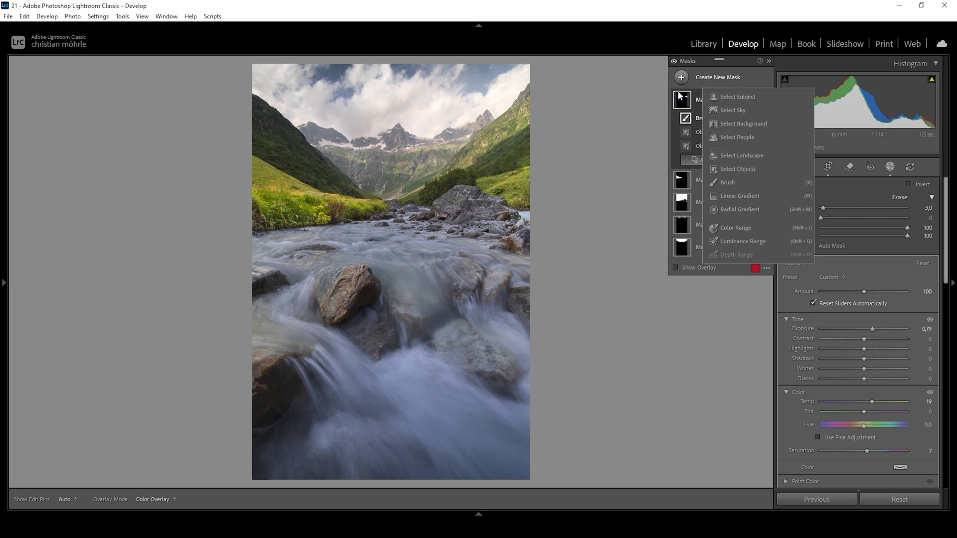
pyautogui.click(750, 170)
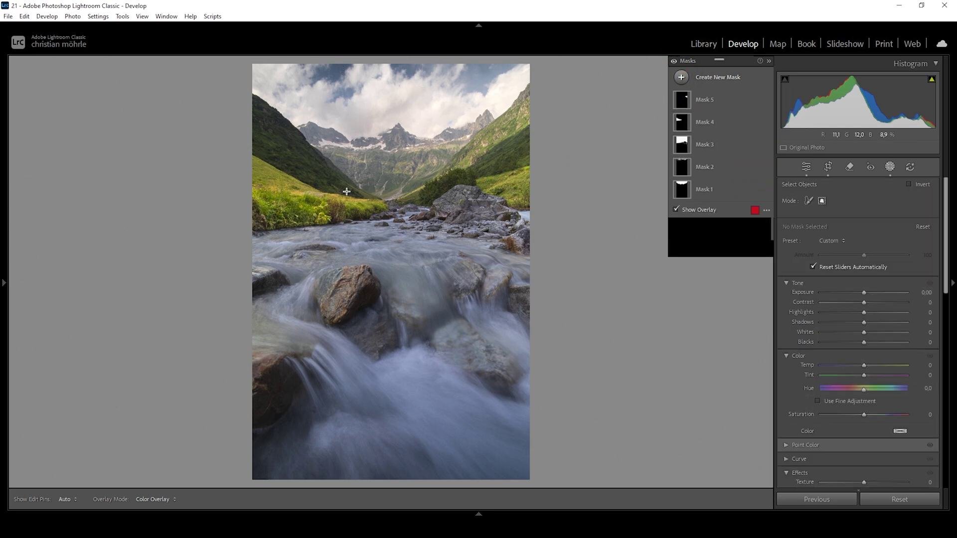
pyautogui.moveTo(381, 225); pyautogui.dragTo(254, 152)
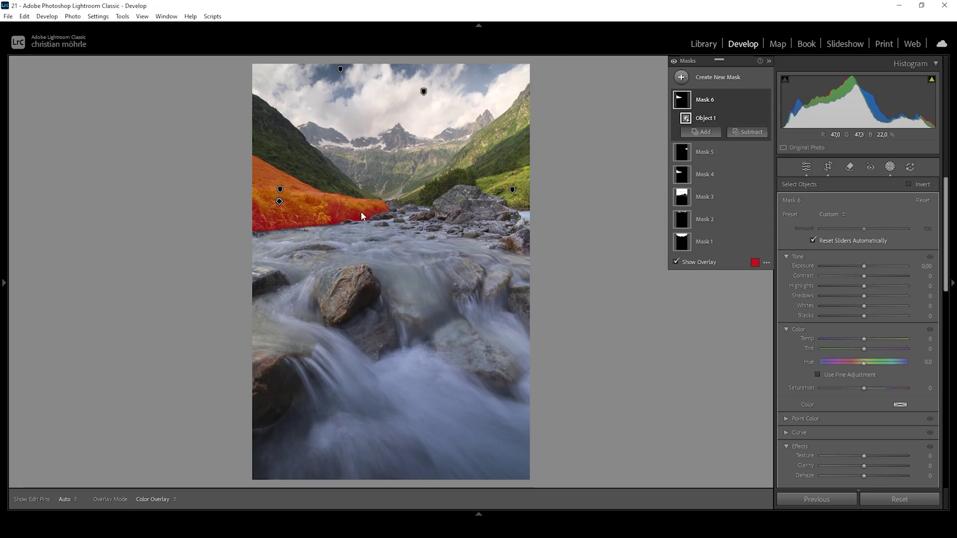
# Intersect Mask 6 with a brush painted over the upper slope and set Exposure 1.12
pyautogui.click(757, 101)
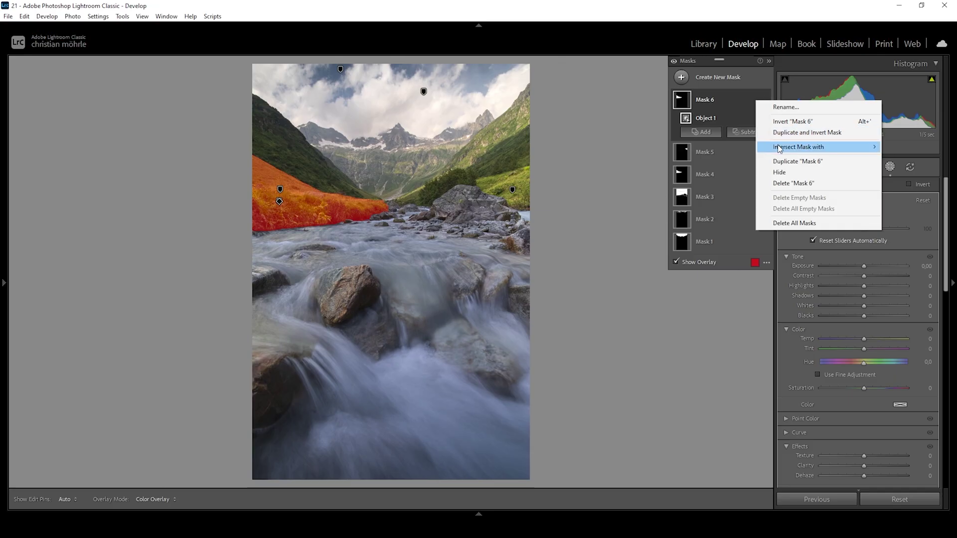
pyautogui.moveTo(781, 148)
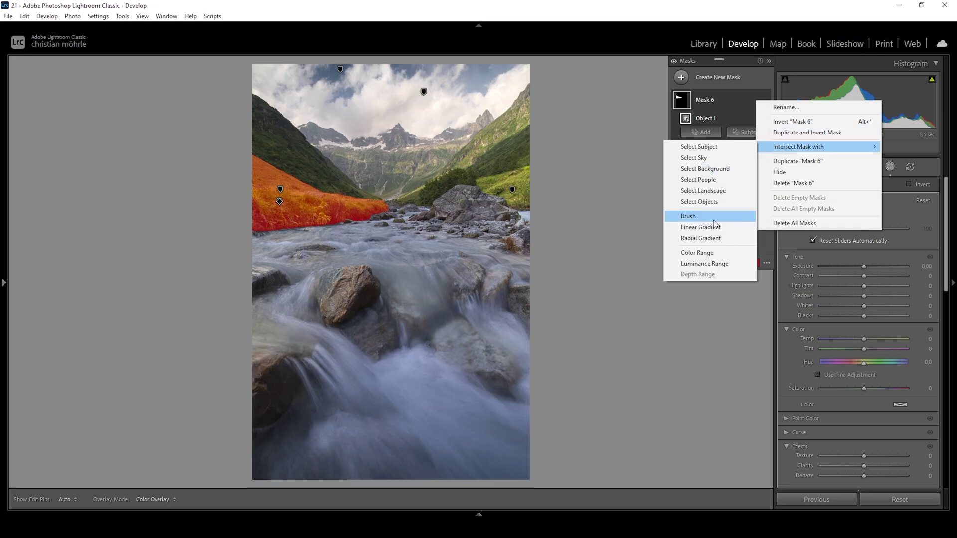
pyautogui.press('Escape')
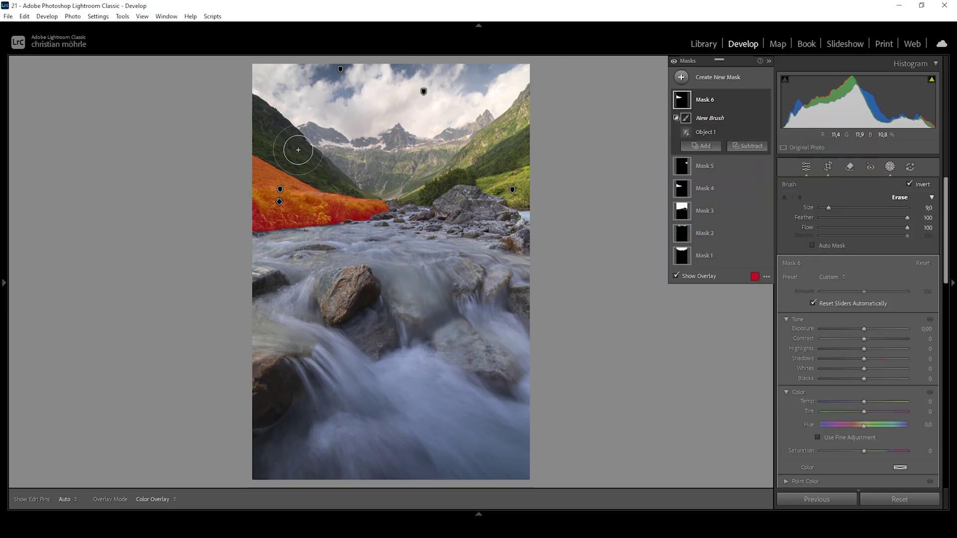
pyautogui.press('h')
pyautogui.moveTo(302, 161)
pyautogui.mouseDown()
pyautogui.moveTo(268, 145)
pyautogui.moveTo(326, 164)
pyautogui.mouseUp()
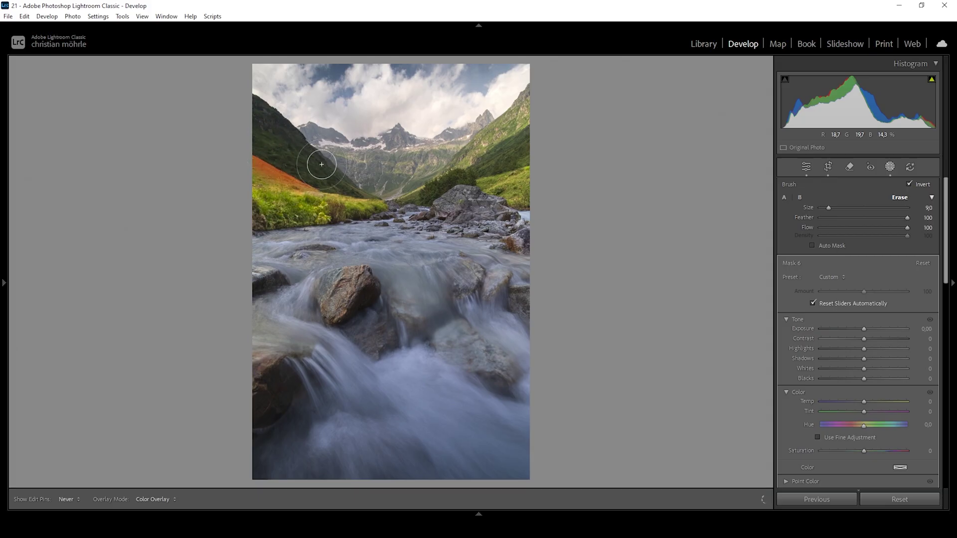
pyautogui.press('h')
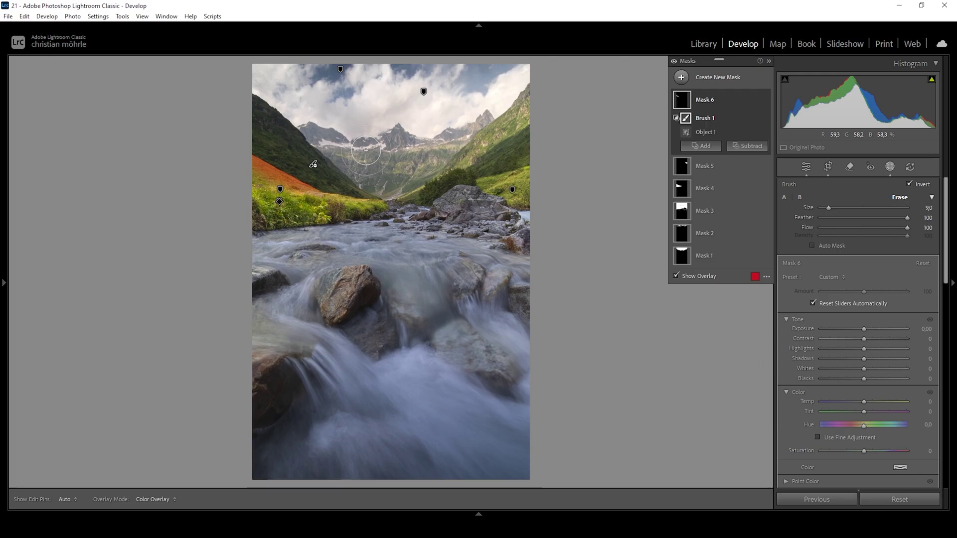
pyautogui.moveTo(864, 329)
pyautogui.mouseDown()
pyautogui.moveTo(880, 327)
pyautogui.moveTo(870, 327)
pyautogui.mouseUp()
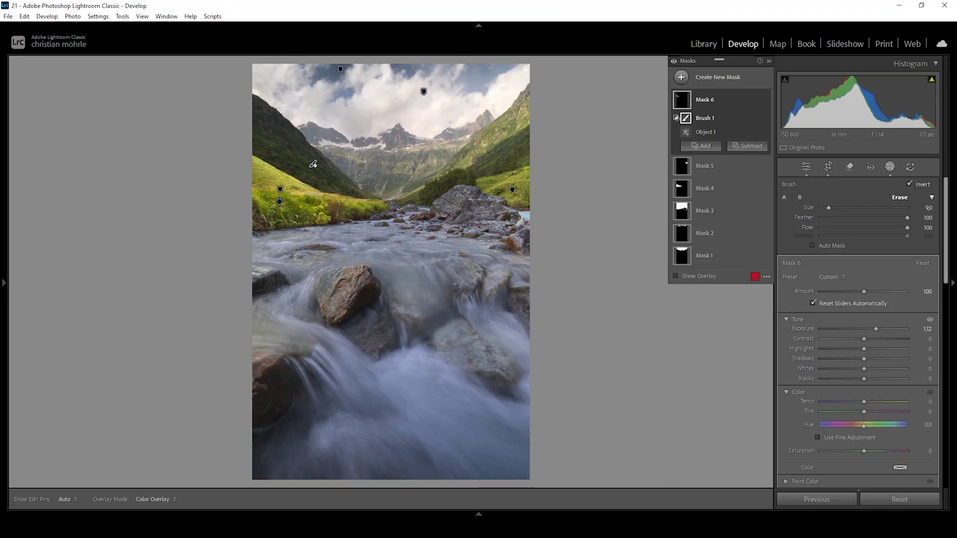
# Create a new object-selection mask around the sunlit right-hand ridge
pyautogui.click(682, 79)
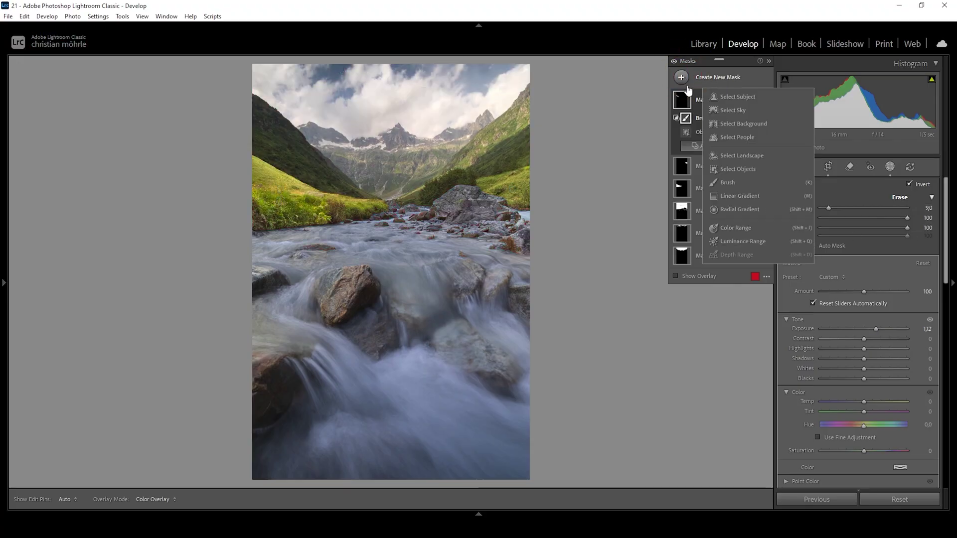
pyautogui.click(753, 170)
pyautogui.moveTo(437, 181); pyautogui.dragTo(532, 78)
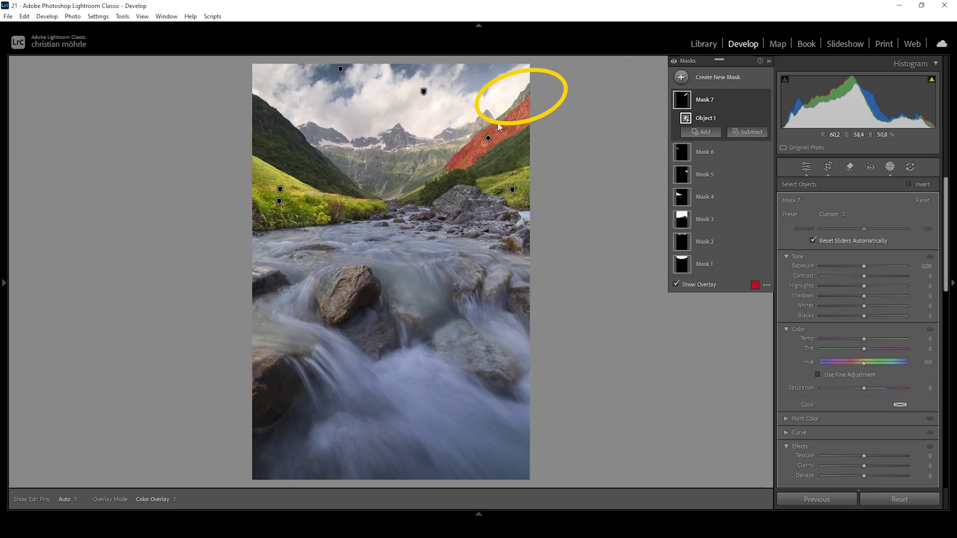
# Add brush strokes further up the ridge to Mask 7, then subtract the sky
pyautogui.rightClick(700, 119)
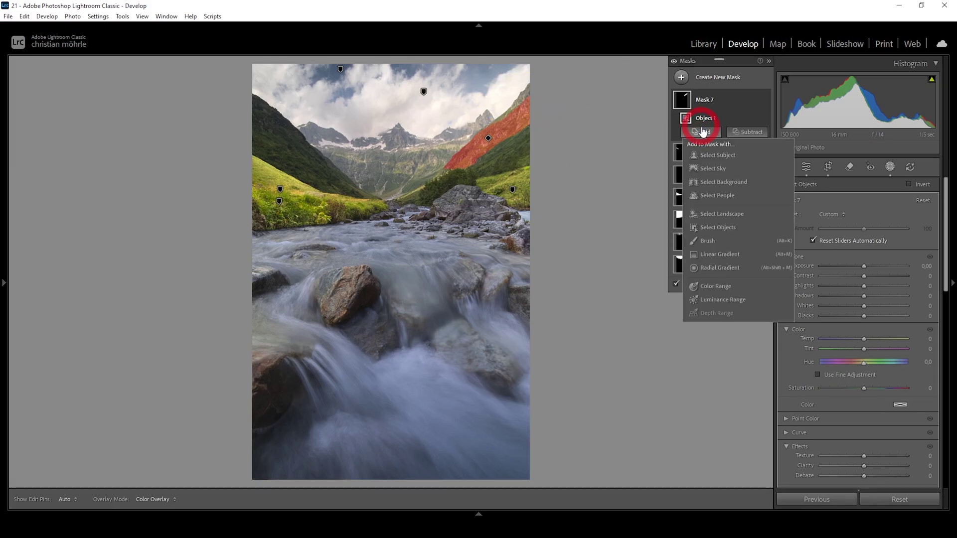
pyautogui.click(723, 238)
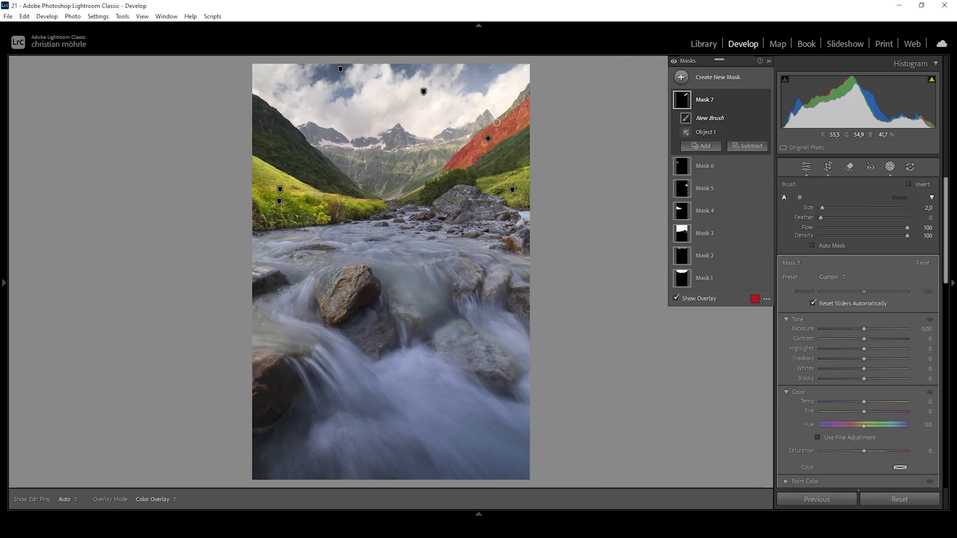
pyautogui.press('h')
pyautogui.moveTo(503, 120); pyautogui.dragTo(531, 90)
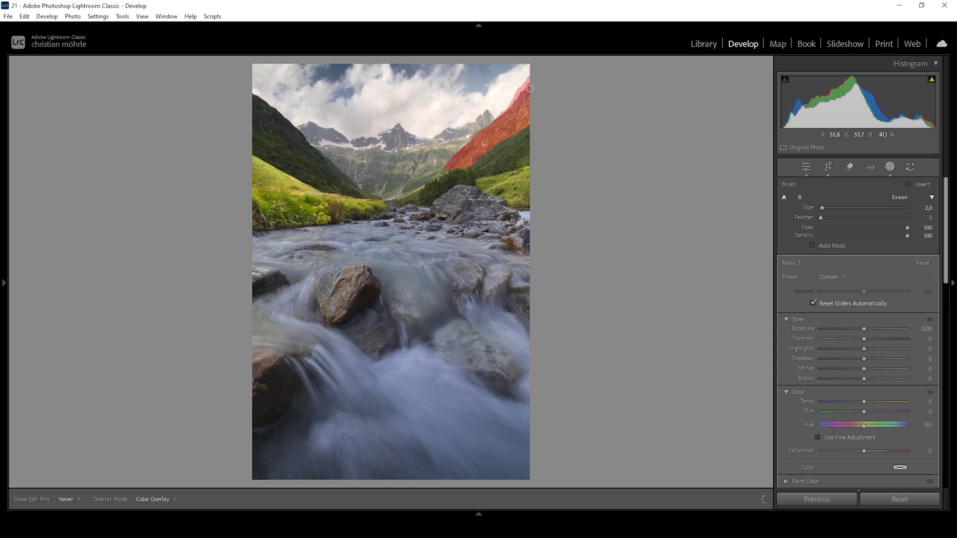
pyautogui.press('h')
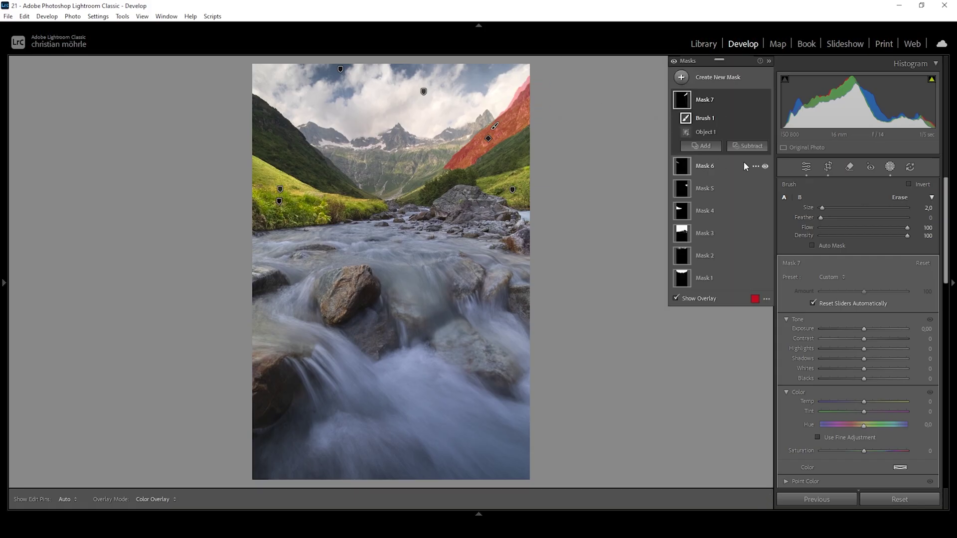
pyautogui.click(747, 145)
pyautogui.click(770, 176)
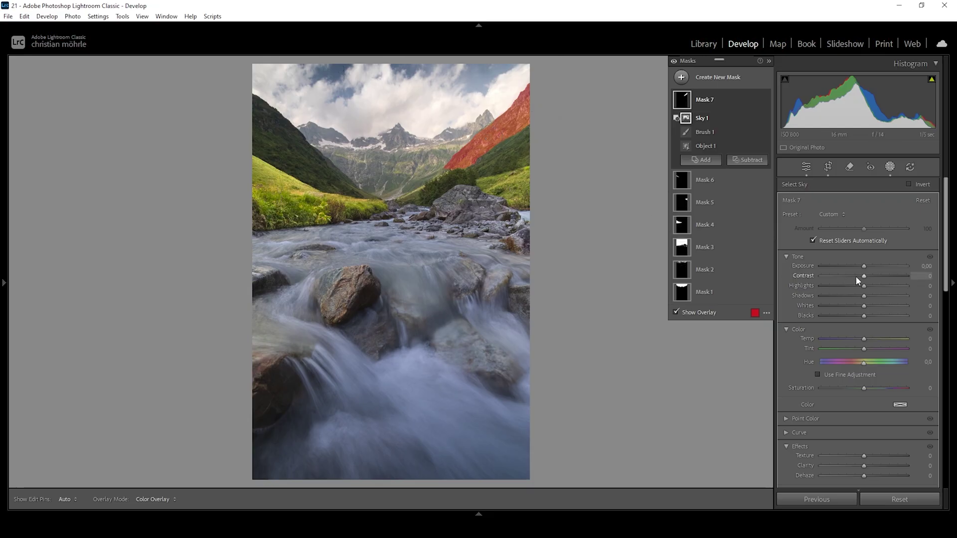
# Set Mask 7 to Contrast −55, Shadows 56, Whites 31 and Temp 31
pyautogui.moveTo(865, 280); pyautogui.dragTo(839, 273)
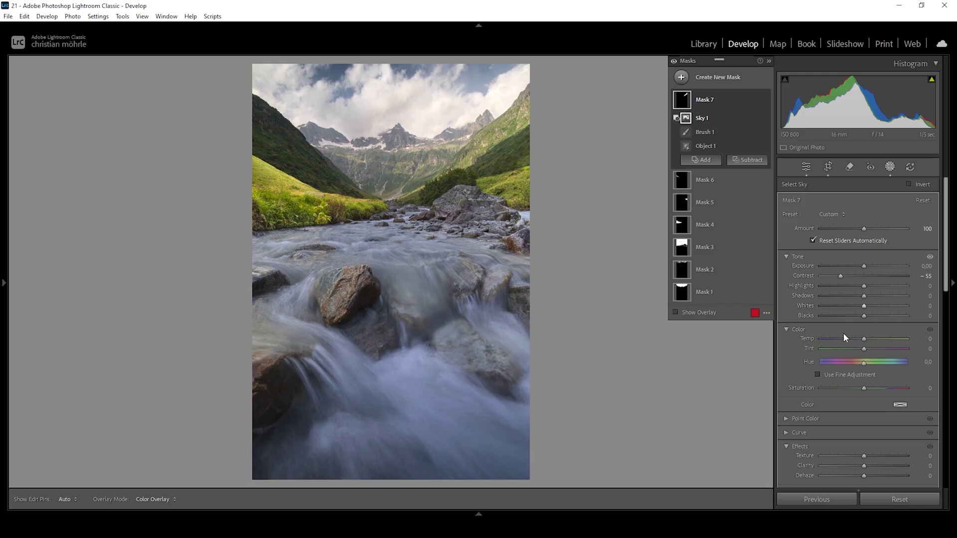
pyautogui.click(864, 286)
pyautogui.moveTo(865, 297)
pyautogui.mouseDown()
pyautogui.moveTo(889, 297)
pyautogui.moveTo(870, 307)
pyautogui.moveTo(877, 306)
pyautogui.mouseUp()
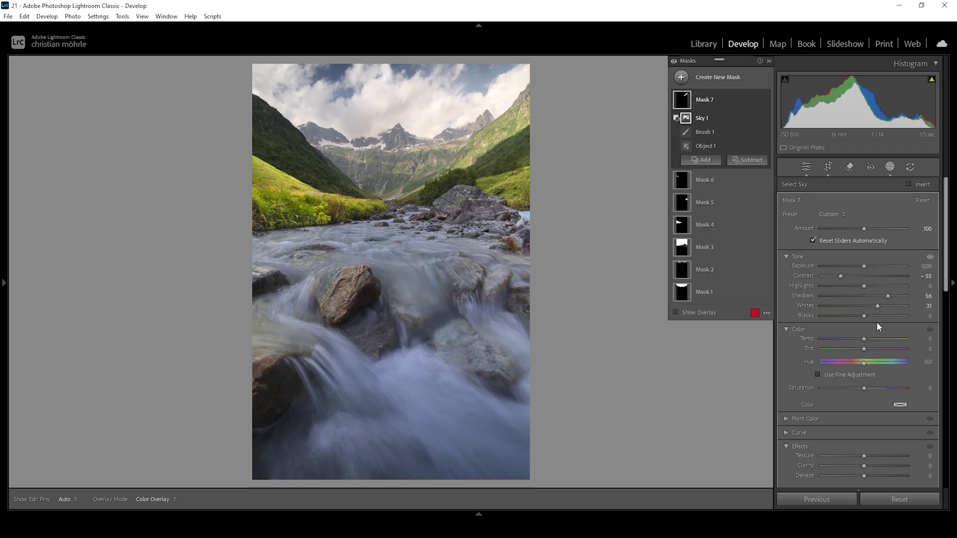
pyautogui.moveTo(866, 340); pyautogui.dragTo(866, 340)
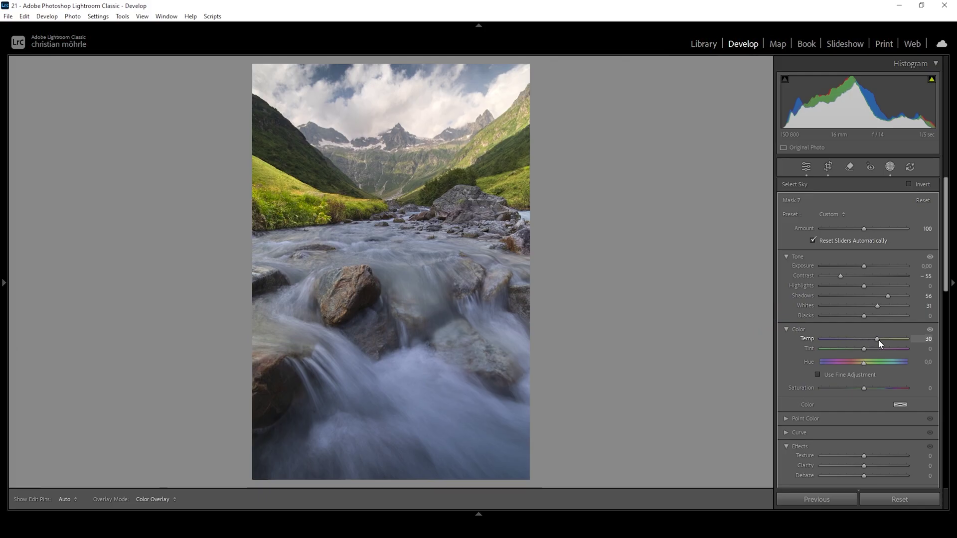
pyautogui.moveTo(880, 341); pyautogui.dragTo(880, 340)
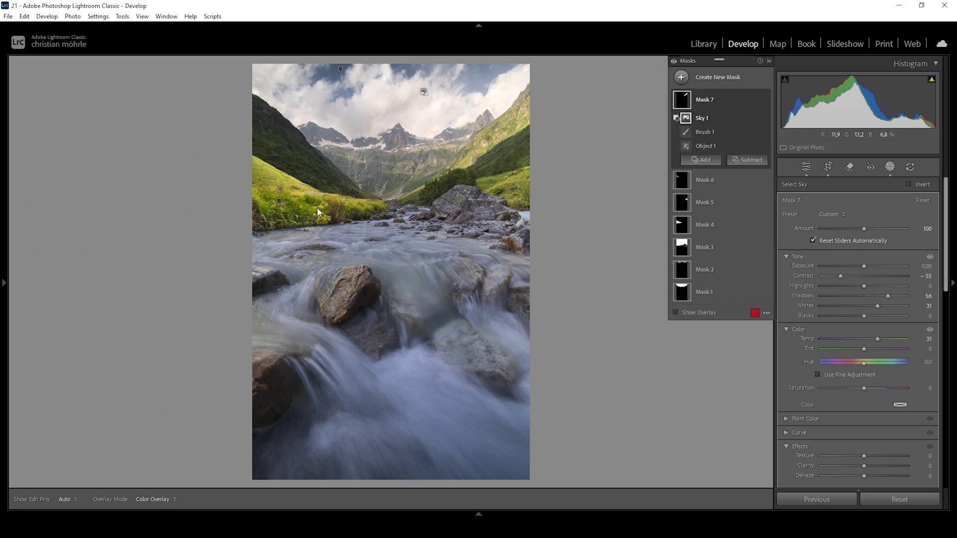
# Mask the right green slope by object selection plus a sampled green colour range, Refine 25
pyautogui.click(682, 77)
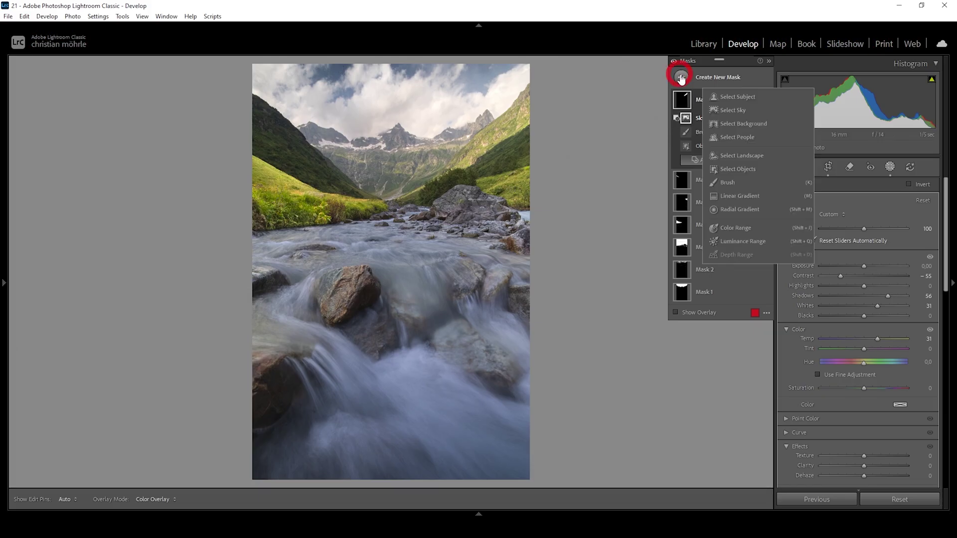
pyautogui.click(745, 170)
pyautogui.moveTo(460, 185); pyautogui.dragTo(542, 118)
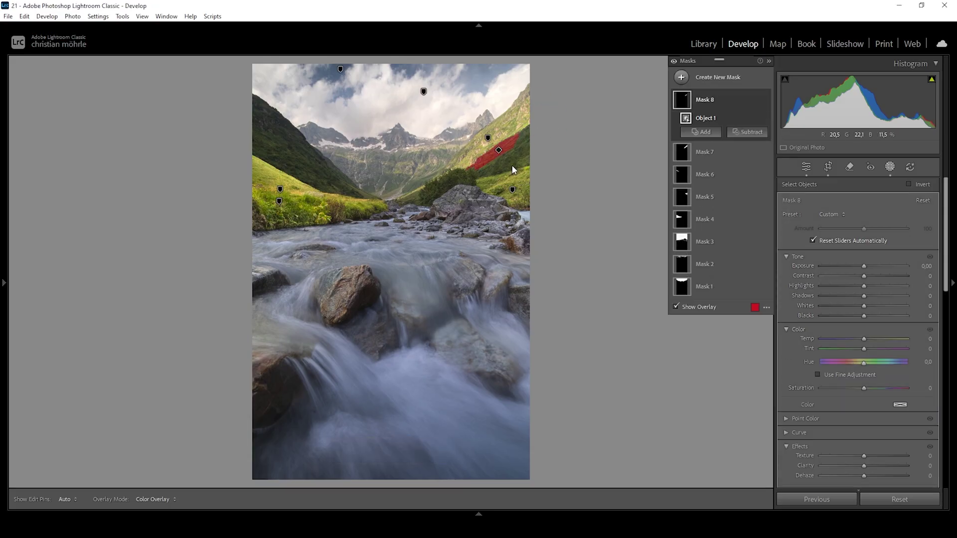
pyautogui.click(709, 135)
pyautogui.click(715, 283)
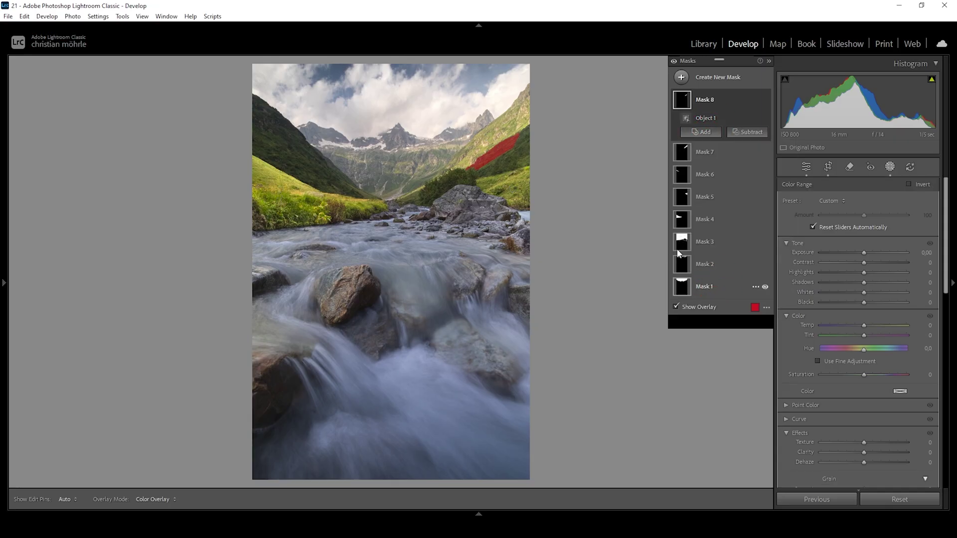
pyautogui.click(495, 163)
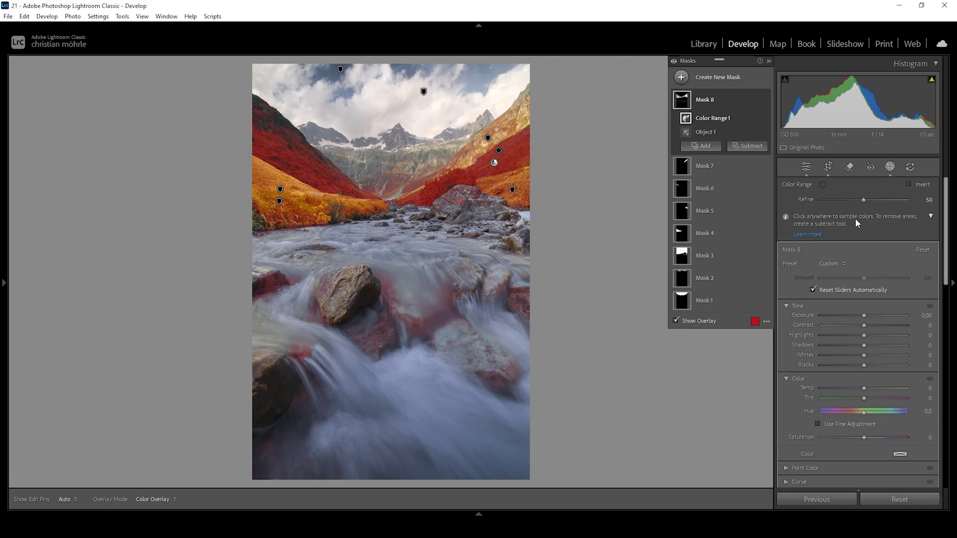
pyautogui.moveTo(864, 200); pyautogui.dragTo(851, 199)
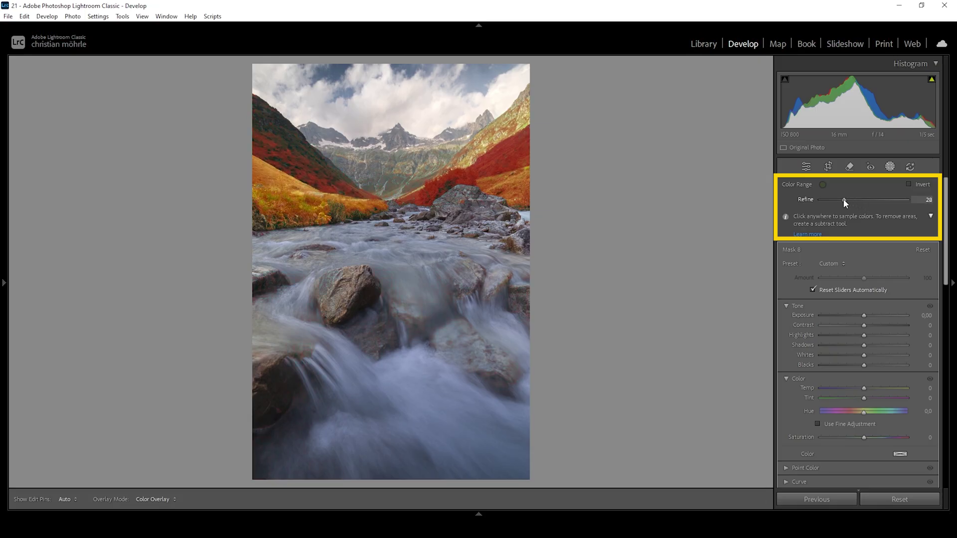
pyautogui.moveTo(843, 202); pyautogui.dragTo(841, 202)
# Brush the left hillside out of Mask 8 and darken it with Exposure −0.56
pyautogui.click(756, 146)
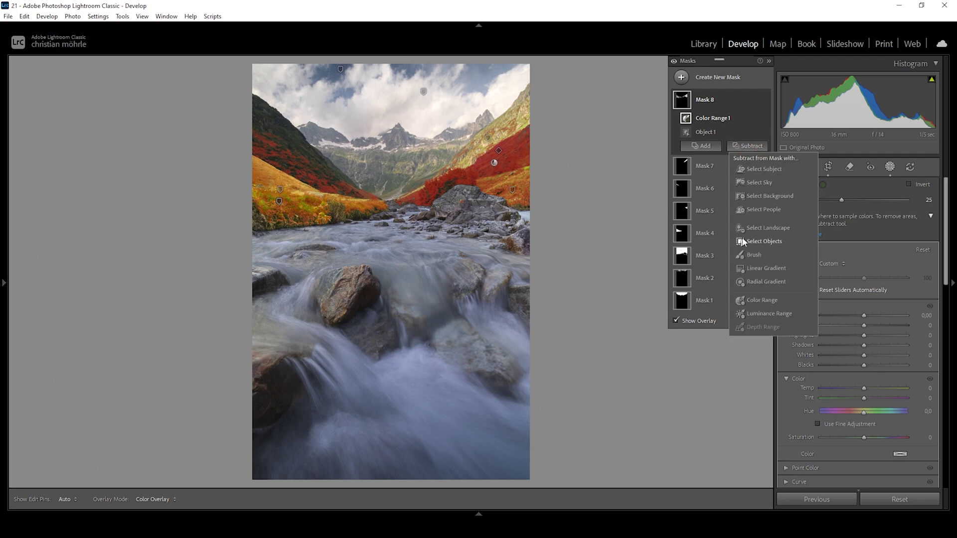
pyautogui.click(753, 254)
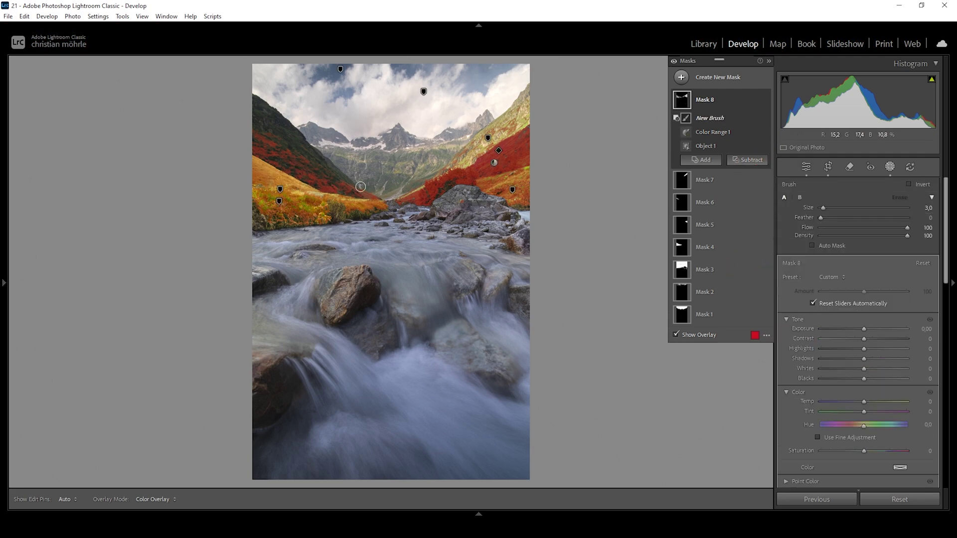
pyautogui.moveTo(272, 177)
pyautogui.mouseDown()
pyautogui.moveTo(248, 189)
pyautogui.moveTo(260, 233)
pyautogui.moveTo(285, 258)
pyautogui.moveTo(353, 245)
pyautogui.moveTo(369, 203)
pyautogui.moveTo(341, 183)
pyautogui.moveTo(391, 229)
pyautogui.moveTo(487, 203)
pyautogui.mouseUp()
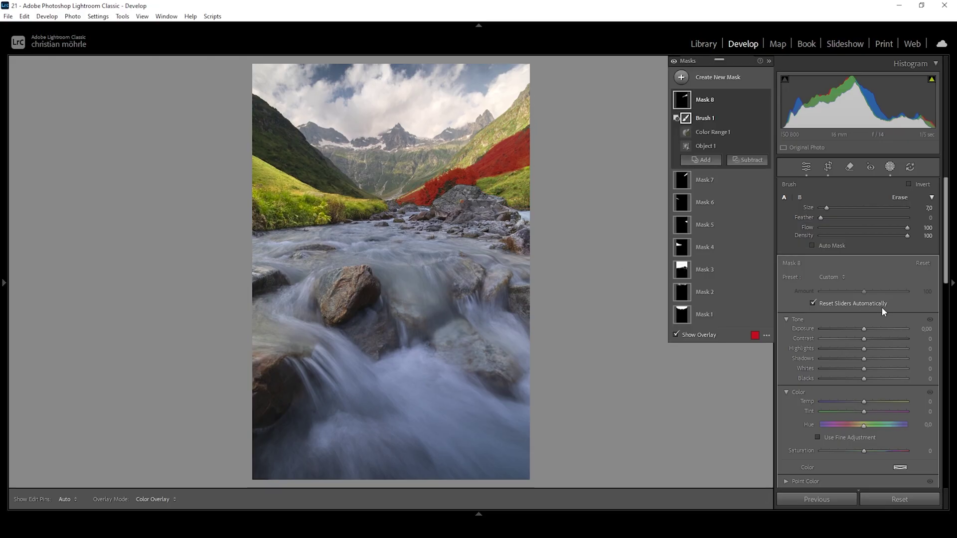
pyautogui.moveTo(864, 330); pyautogui.dragTo(857, 328)
pyautogui.moveTo(857, 328); pyautogui.dragTo(849, 325)
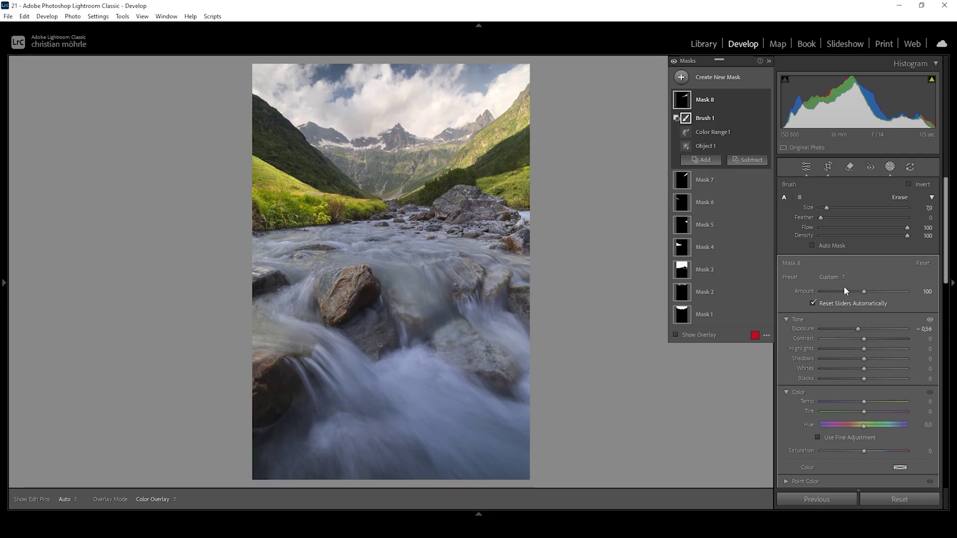
pyautogui.click(682, 78)
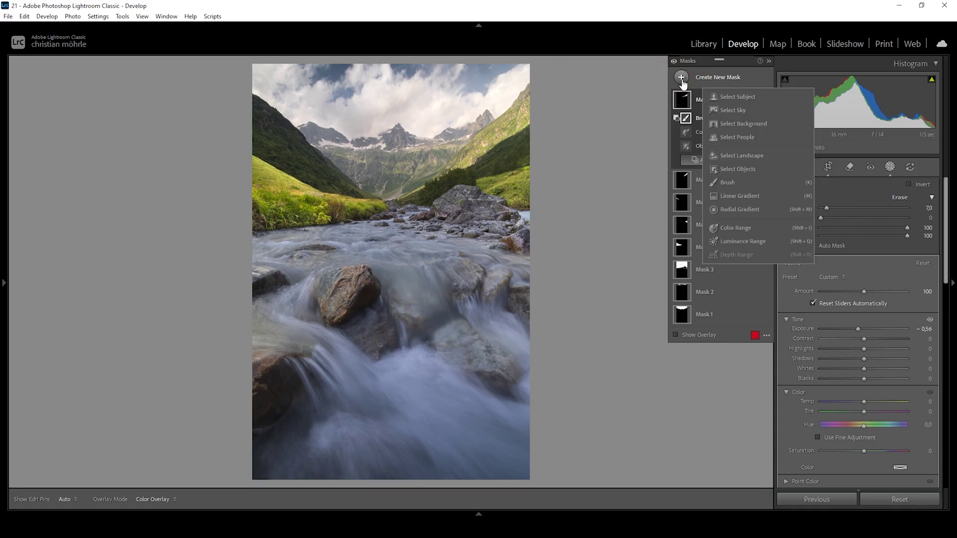
# Create a Water landscape mask on the river with Texture 29, Clarity 33, Saturation 33
pyautogui.click(756, 156)
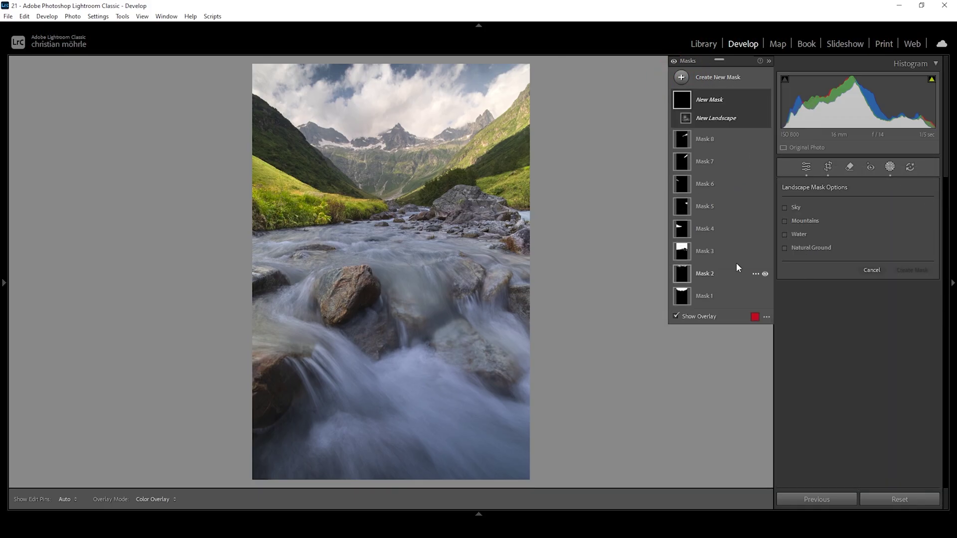
pyautogui.click(799, 236)
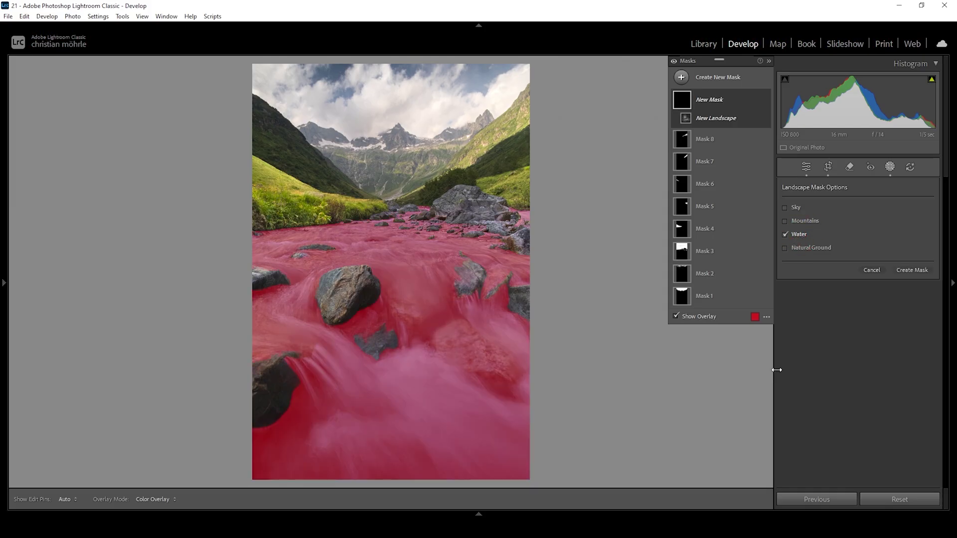
pyautogui.click(908, 274)
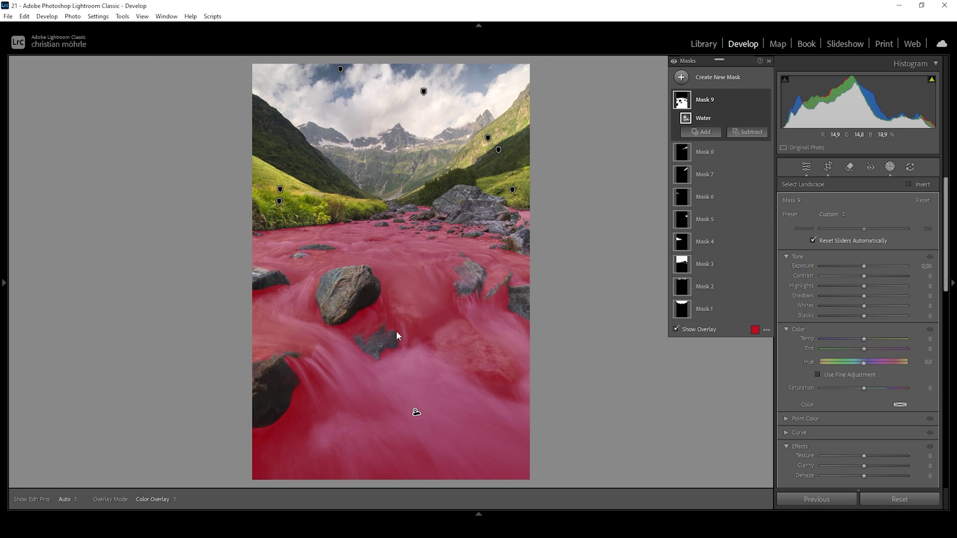
pyautogui.scroll(-3, 830, 401)
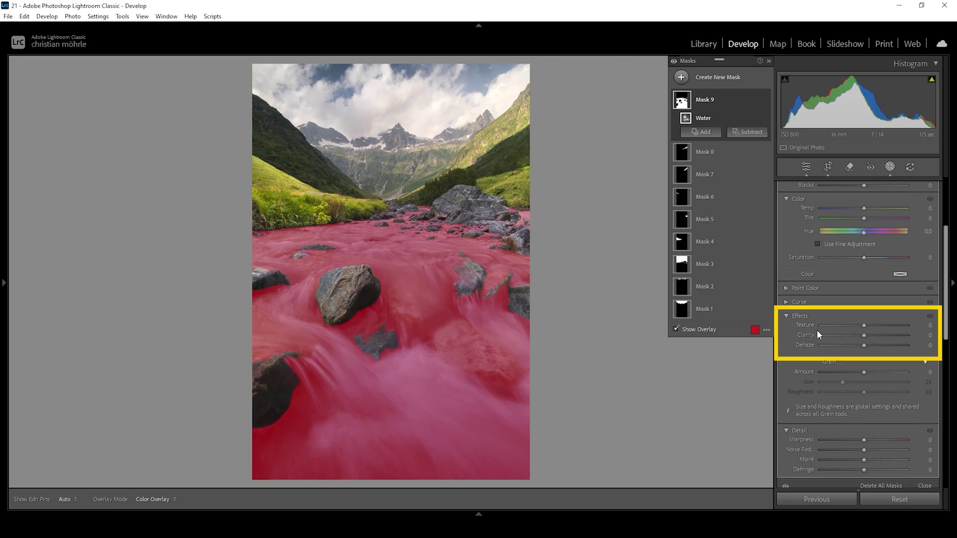
pyautogui.moveTo(864, 325); pyautogui.dragTo(882, 340)
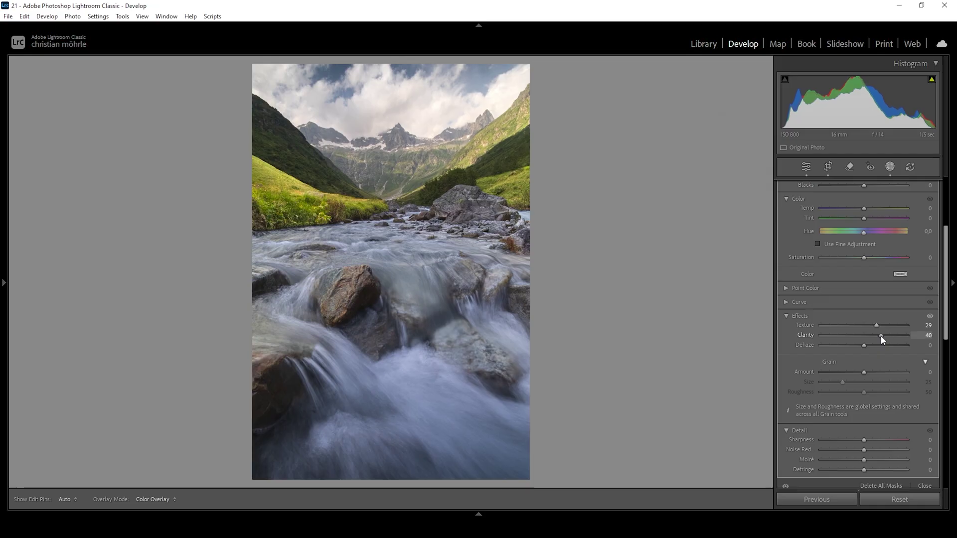
pyautogui.moveTo(882, 340); pyautogui.dragTo(879, 340)
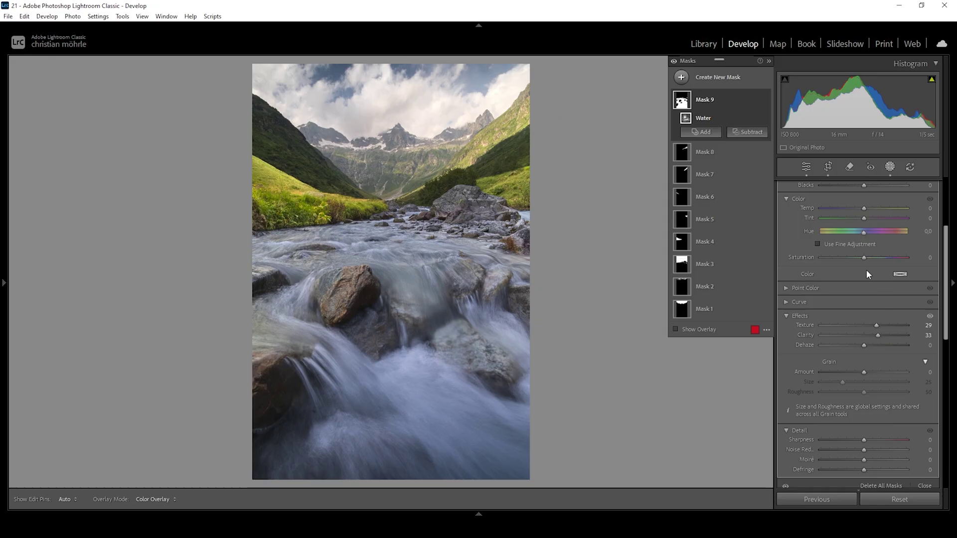
pyautogui.moveTo(867, 257); pyautogui.dragTo(881, 257)
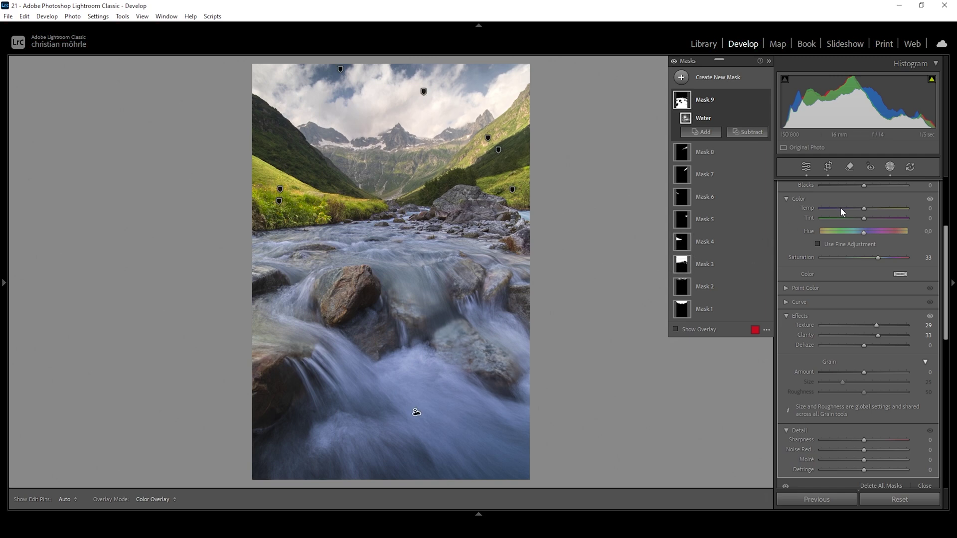
# Set the Water mask's Temp to 3 and Tint to −9
pyautogui.click(865, 209)
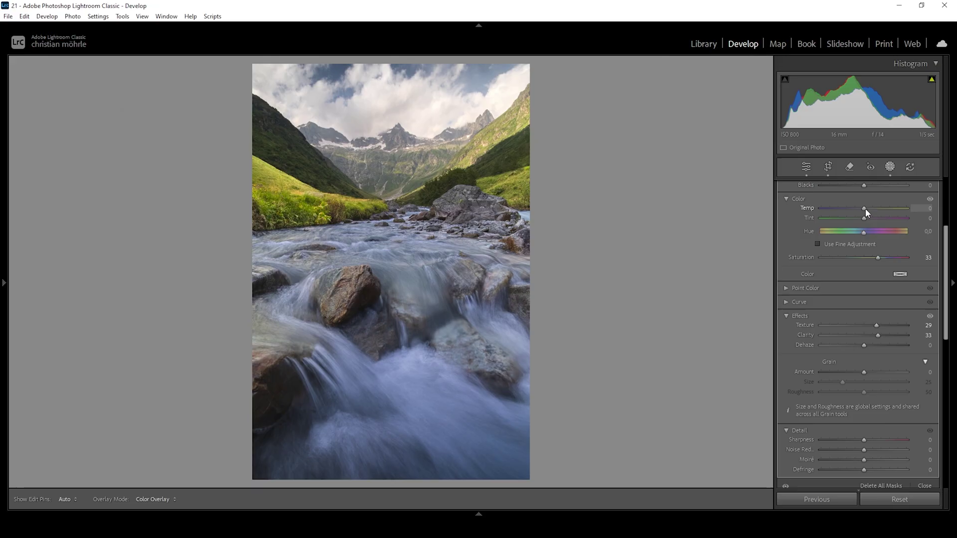
pyautogui.moveTo(866, 209); pyautogui.dragTo(867, 210)
pyautogui.moveTo(448, 295)
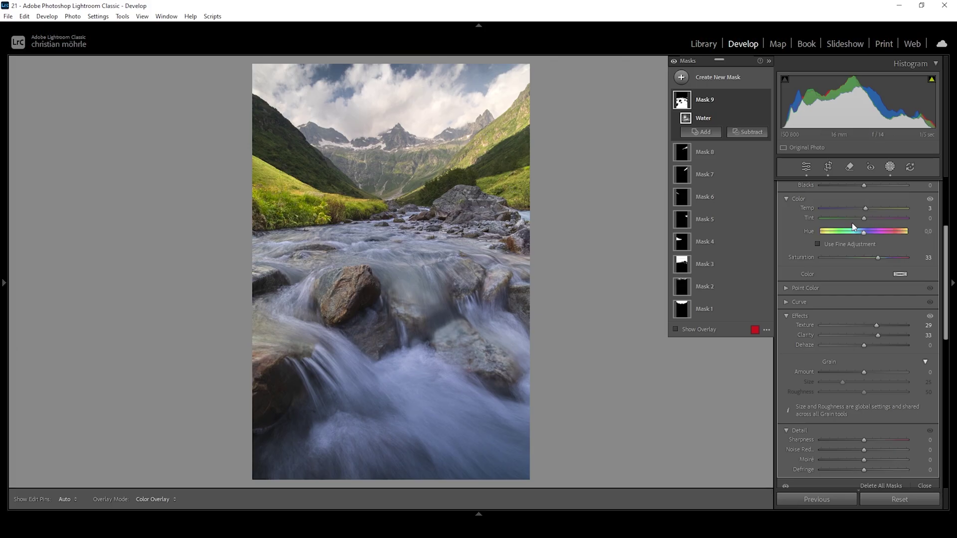
pyautogui.moveTo(865, 218); pyautogui.dragTo(857, 220)
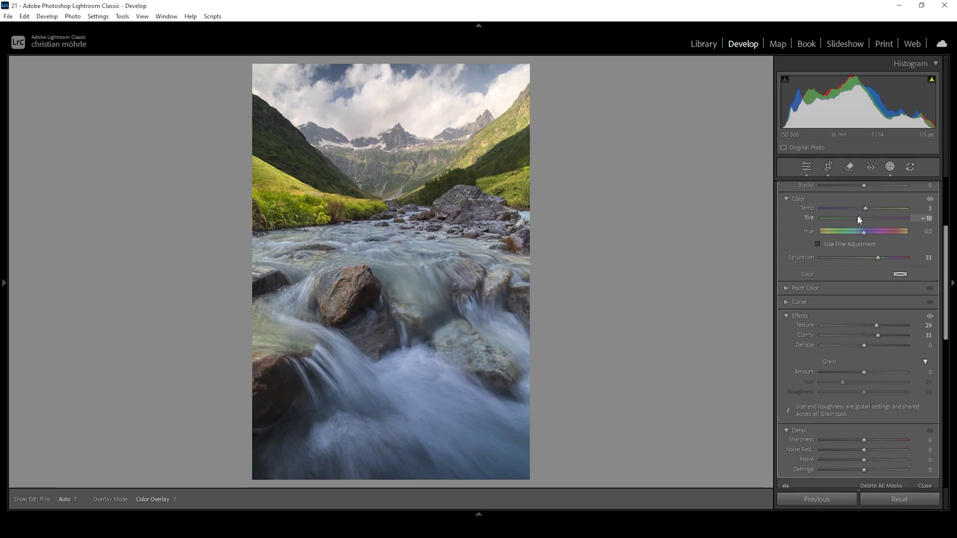
pyautogui.moveTo(858, 219); pyautogui.dragTo(860, 219)
# Set the Water mask's Whites 100, Exposure −0.33 and Shadows −48
pyautogui.scroll(3, 870, 259)
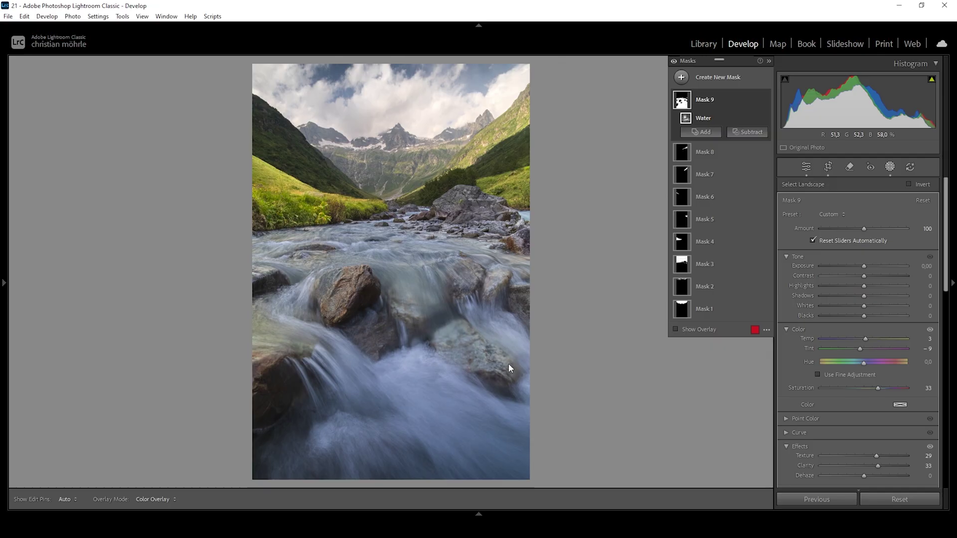
pyautogui.moveTo(865, 307); pyautogui.dragTo(875, 304)
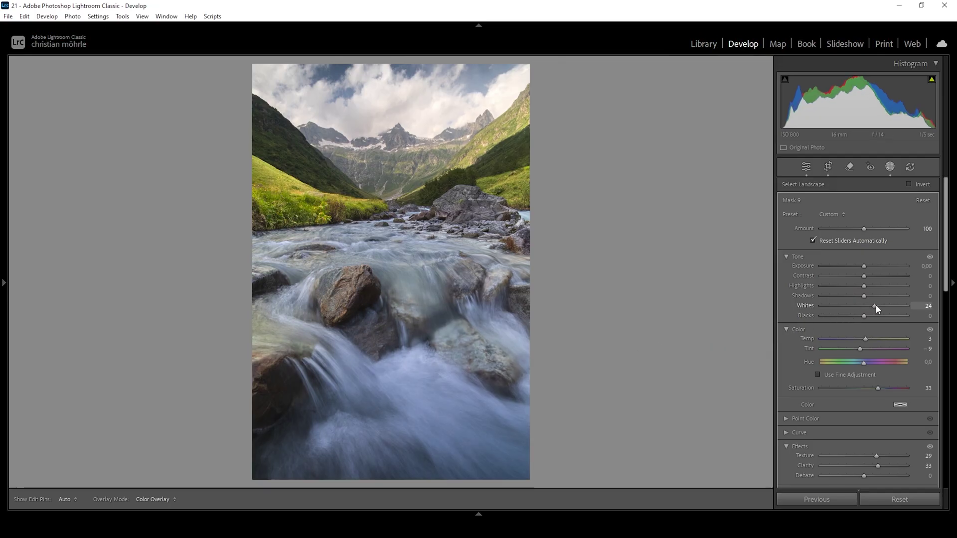
pyautogui.moveTo(875, 304); pyautogui.dragTo(911, 307)
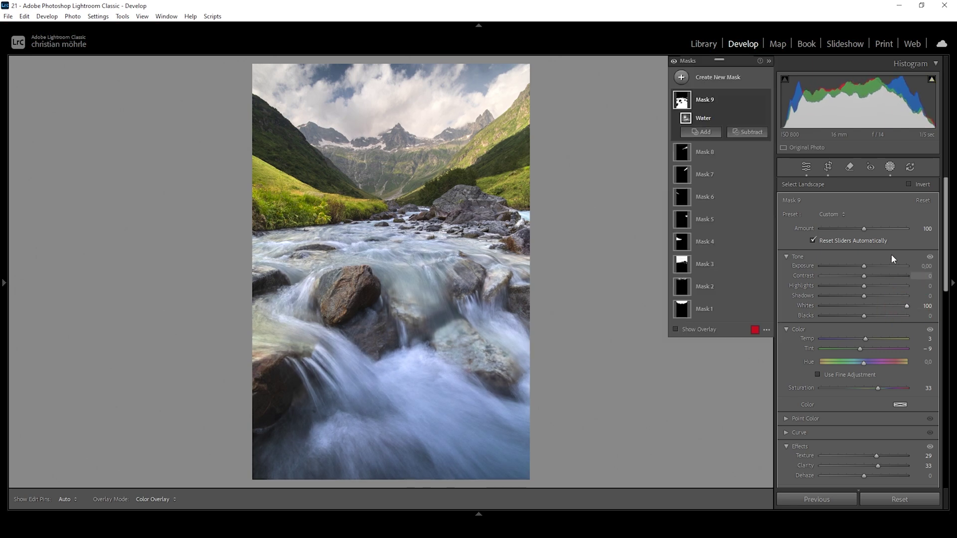
pyautogui.moveTo(864, 266); pyautogui.dragTo(859, 271)
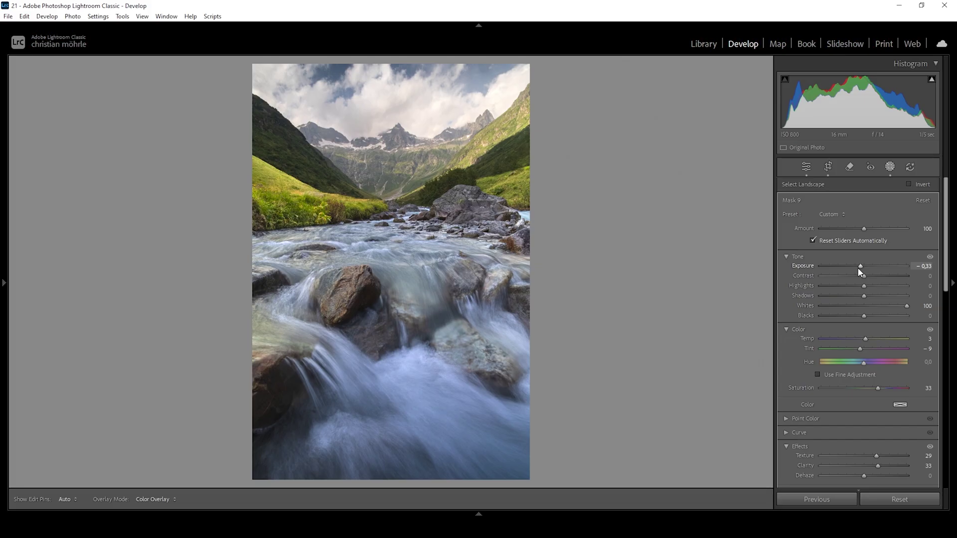
pyautogui.moveTo(856, 268); pyautogui.dragTo(856, 268)
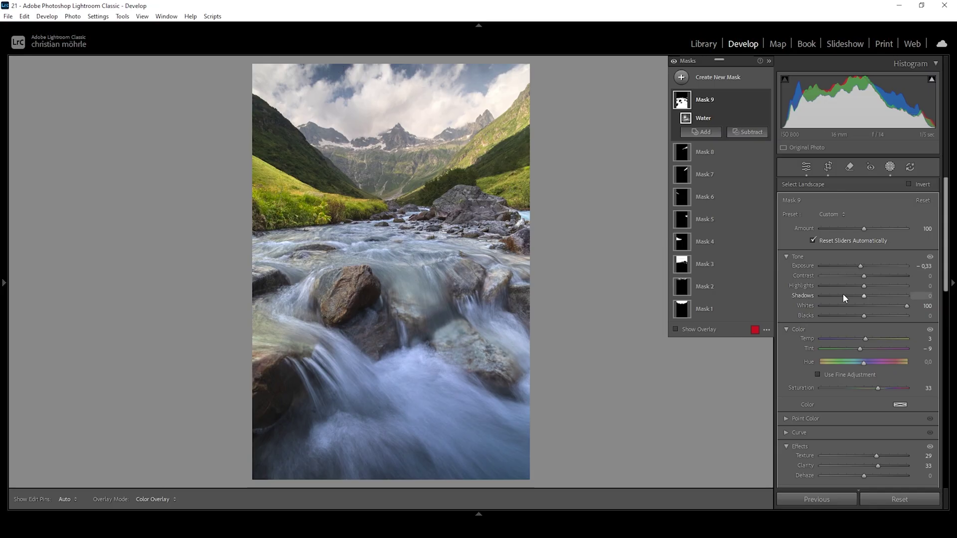
pyautogui.moveTo(858, 297); pyautogui.dragTo(843, 298)
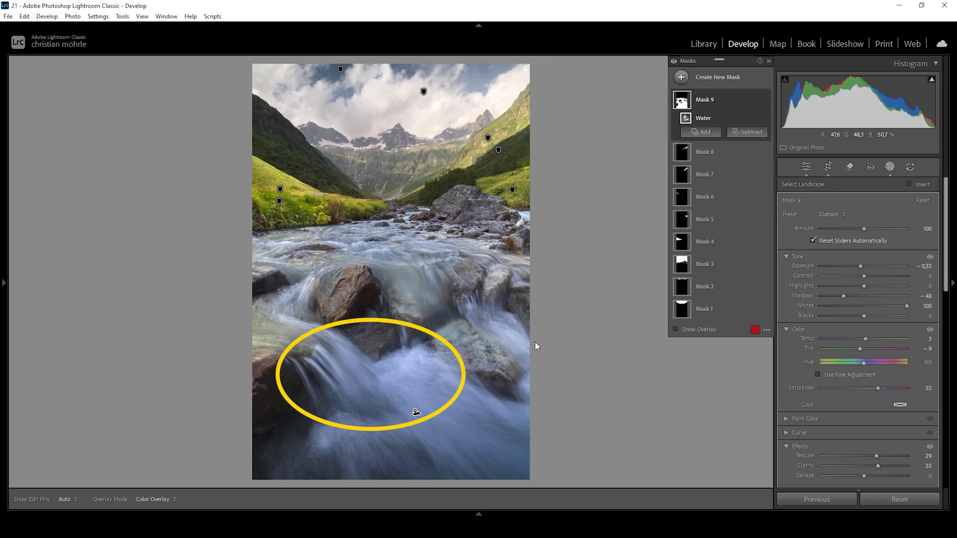
pyautogui.click(681, 77)
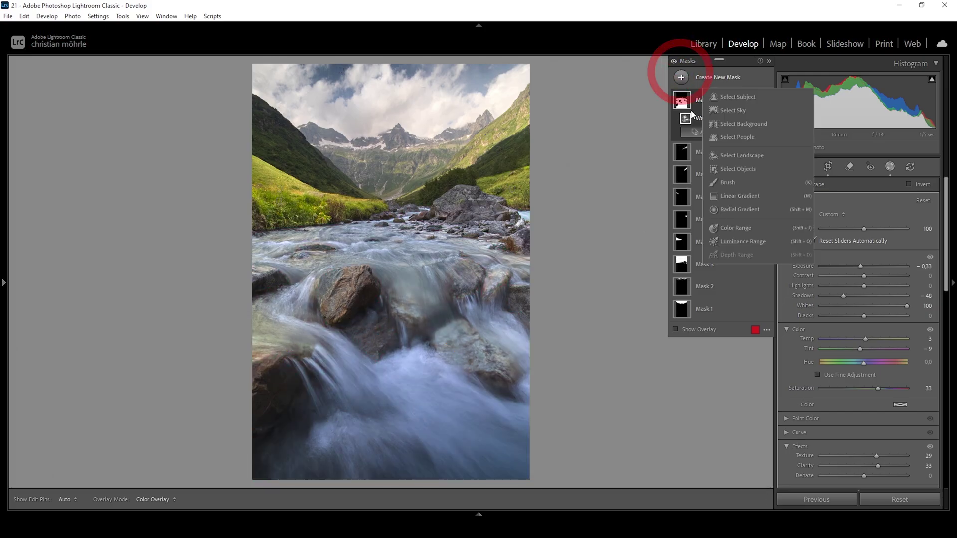
# Draw a radial gradient over the lower stream with Whites 95 and Clarity 23
pyautogui.click(740, 209)
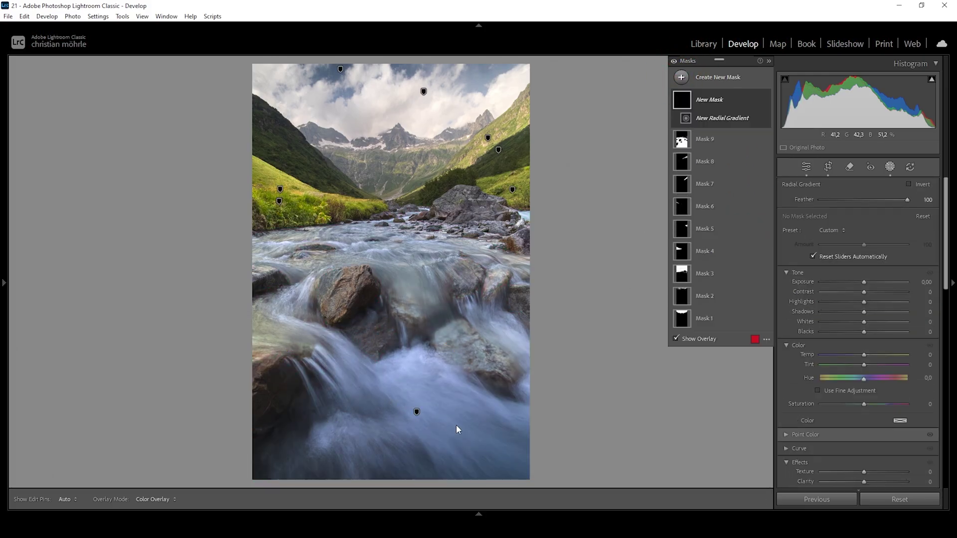
pyautogui.moveTo(457, 426); pyautogui.dragTo(225, 310)
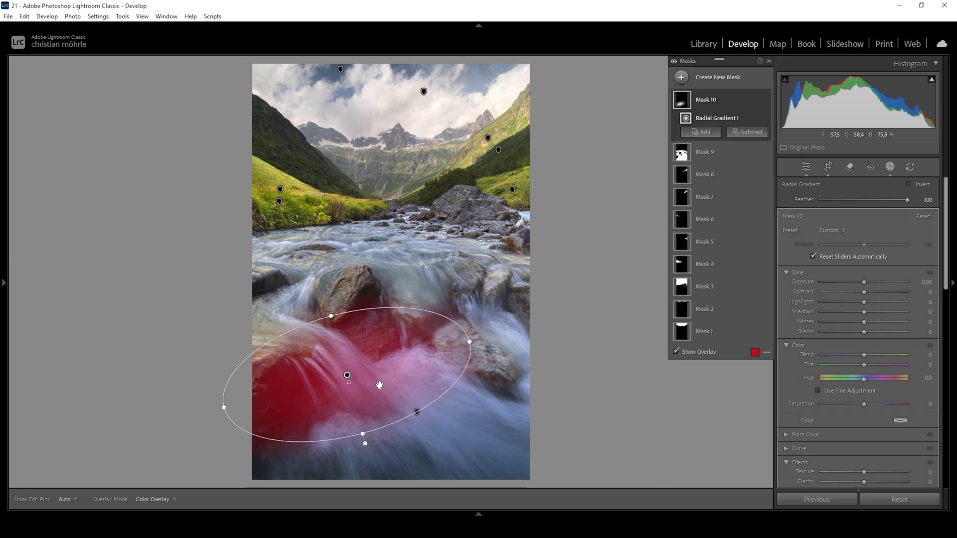
pyautogui.moveTo(864, 322); pyautogui.dragTo(905, 322)
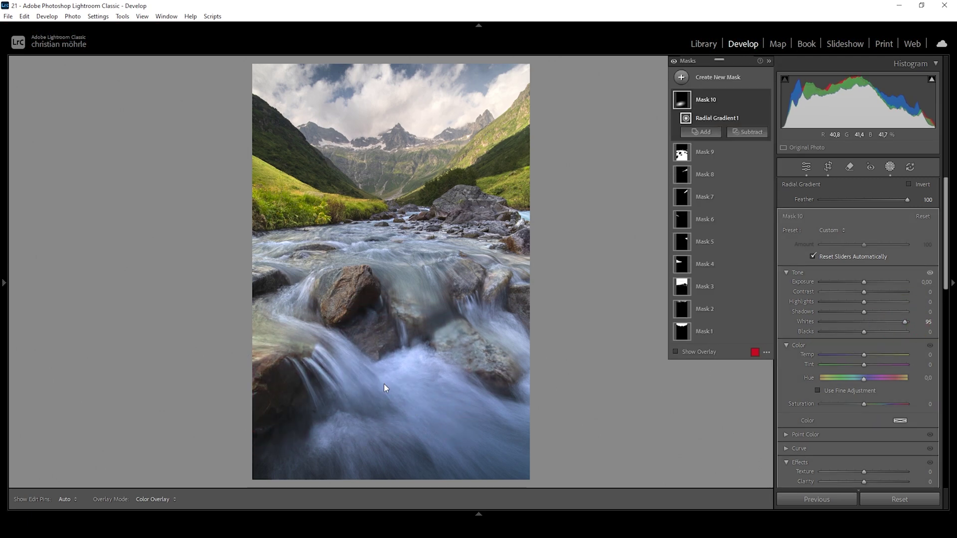
pyautogui.scroll(-3, 895, 391)
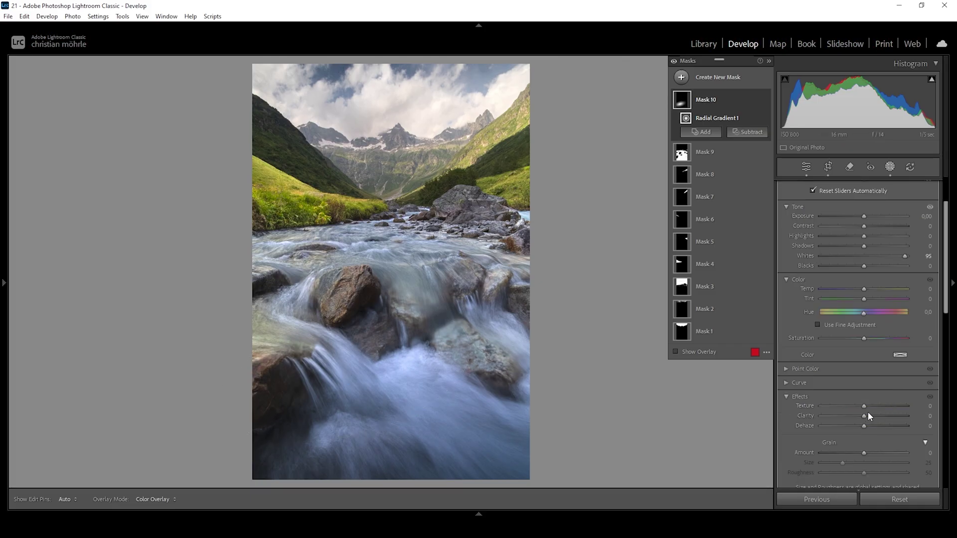
pyautogui.moveTo(868, 413); pyautogui.dragTo(872, 413)
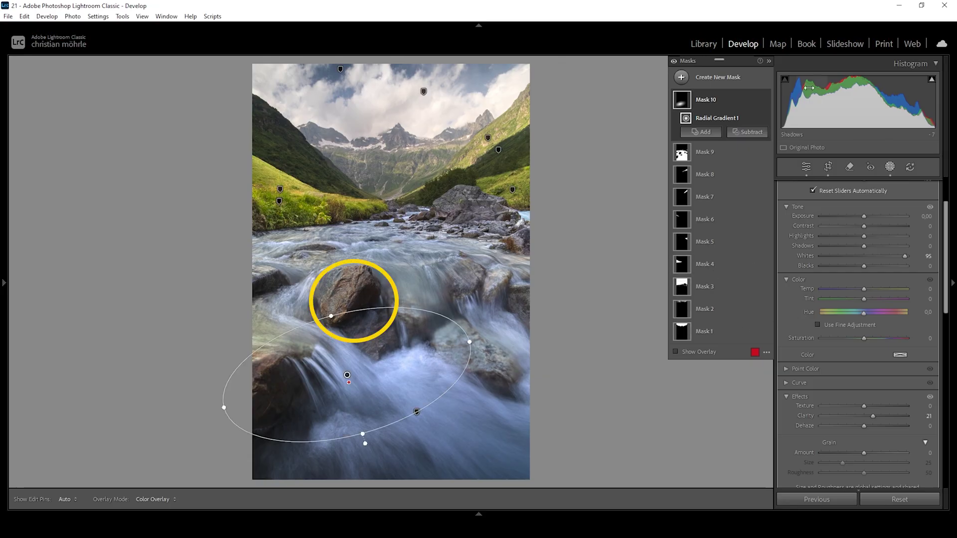
pyautogui.click(682, 77)
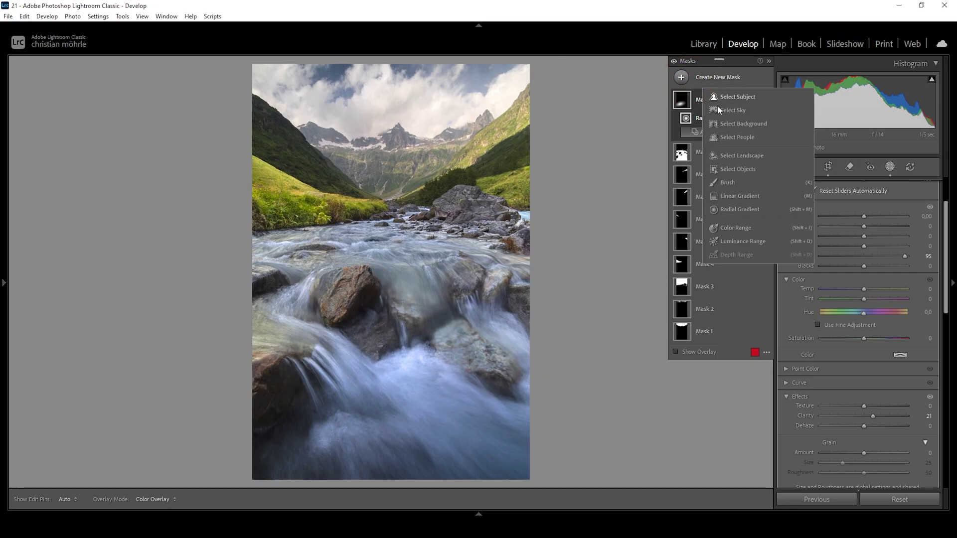
# Mask the large midstream rock by object selection and add a brush component
pyautogui.click(738, 169)
pyautogui.moveTo(311, 261); pyautogui.dragTo(379, 344)
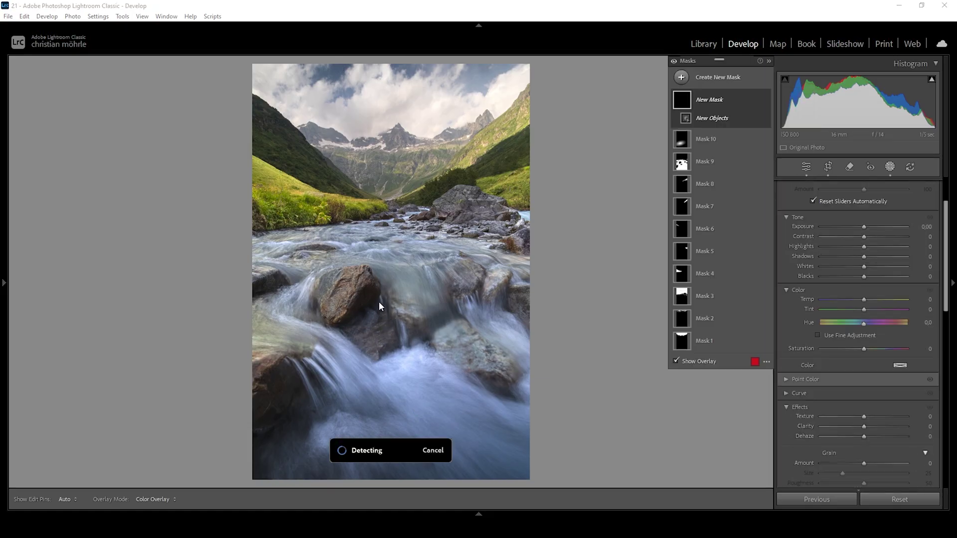
pyautogui.click(700, 131)
pyautogui.press('Escape')
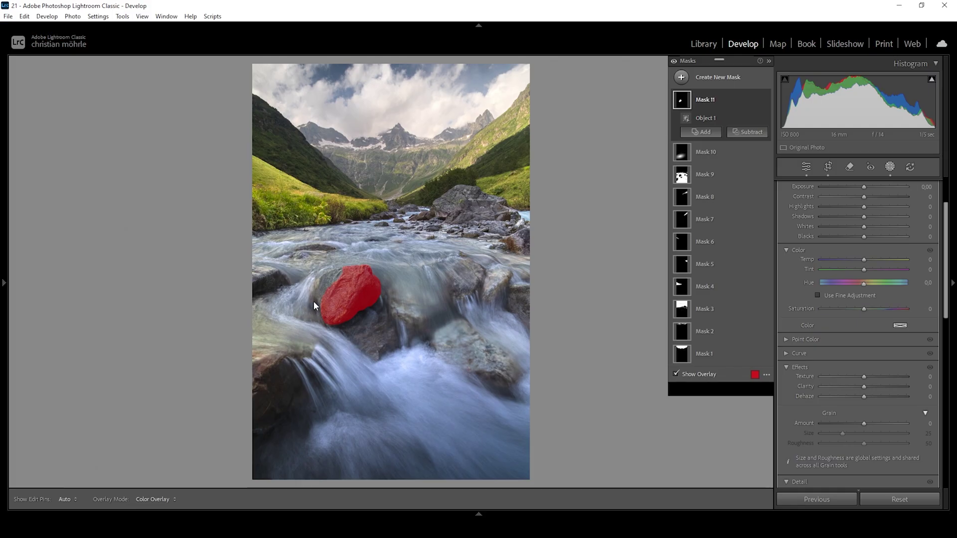
pyautogui.press('k')
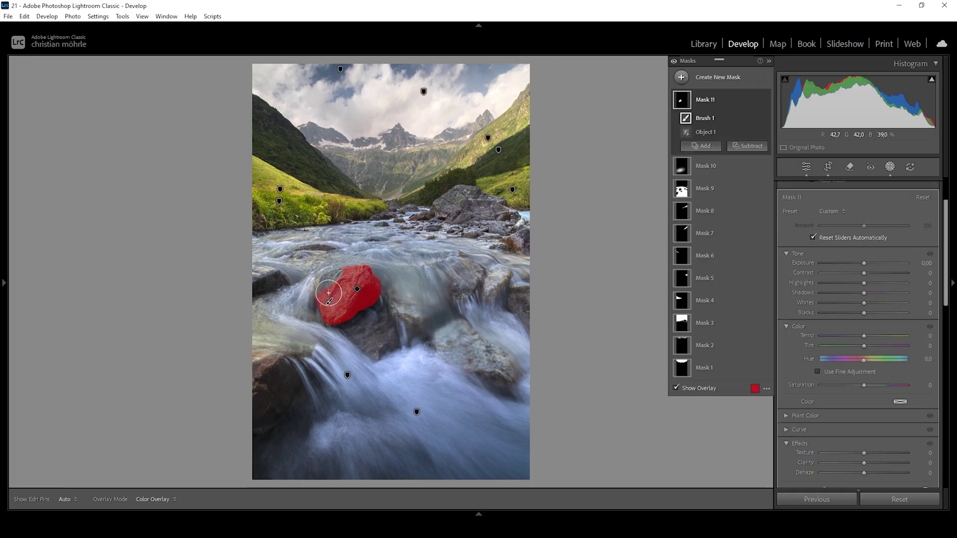
pyautogui.press('h')
pyautogui.press('h')
pyautogui.press('h')
pyautogui.press('h')
# Give the rock mask Shadows 34, Blacks 5, Temp 9, Texture 17, then close Masking
pyautogui.moveTo(867, 294); pyautogui.dragTo(869, 333)
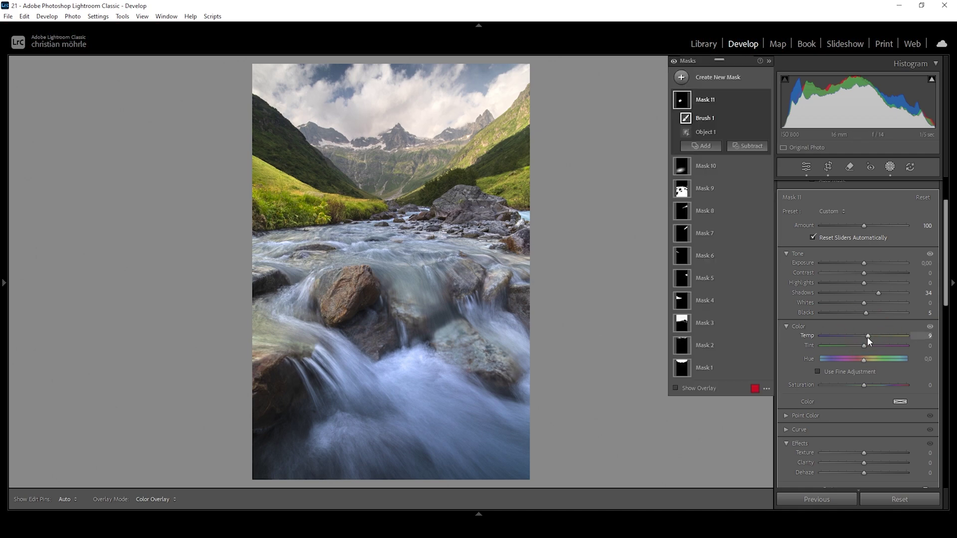
pyautogui.scroll(-3, 867, 386)
pyautogui.moveTo(866, 386); pyautogui.dragTo(873, 389)
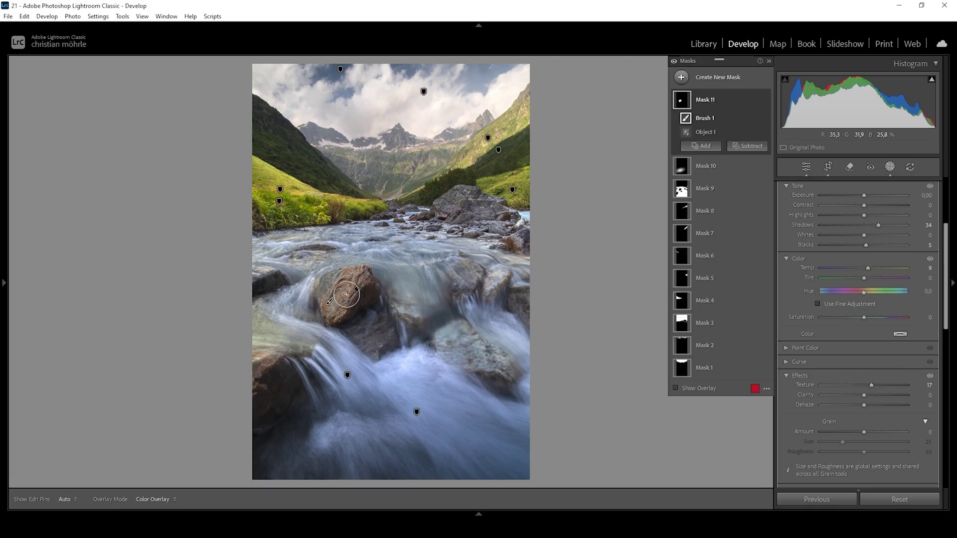
pyautogui.click(674, 62)
pyautogui.click(674, 62)
pyautogui.click(811, 165)
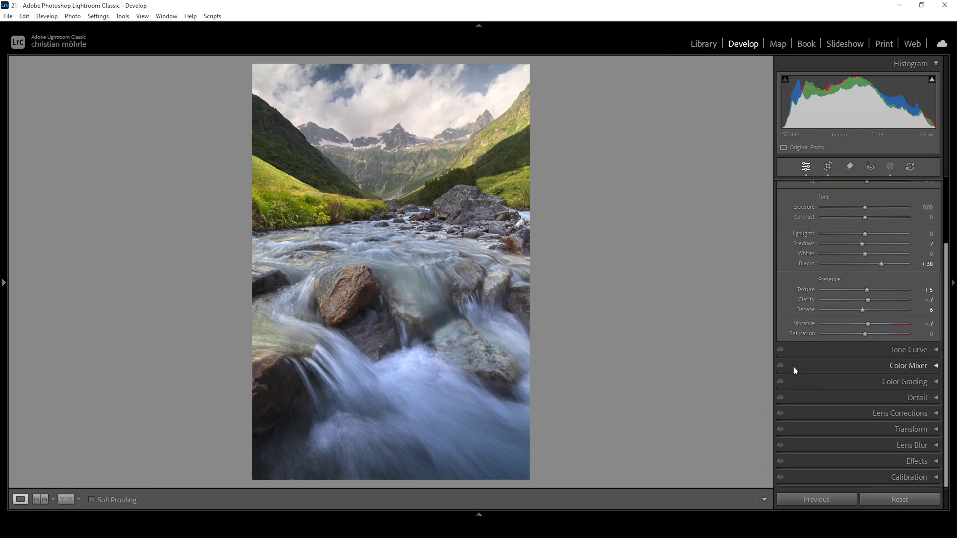
# In the Color Mixer, shift Blue Hue to −8 and raise Orange Saturation to +16
pyautogui.click(899, 367)
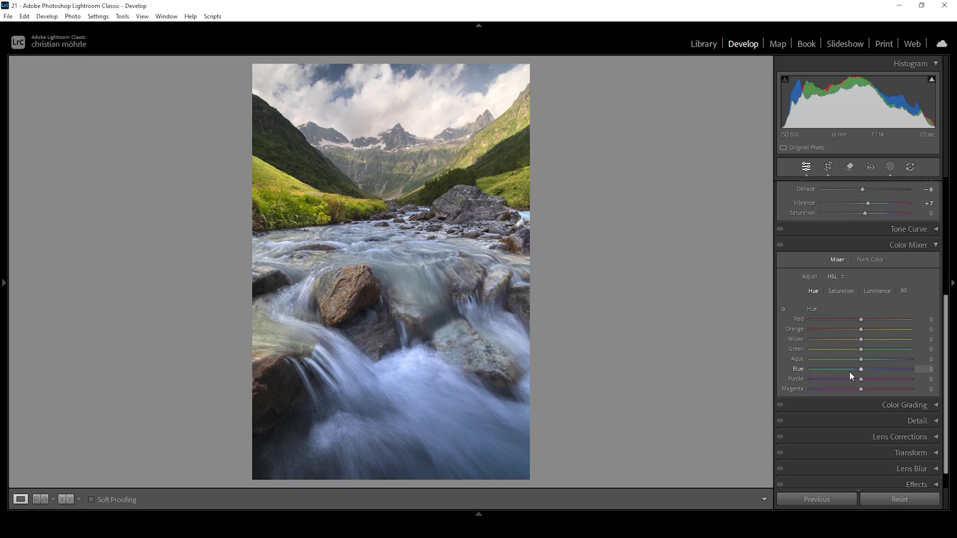
pyautogui.moveTo(862, 373); pyautogui.dragTo(859, 373)
pyautogui.moveTo(858, 373); pyautogui.dragTo(856, 373)
pyautogui.click(859, 348)
pyautogui.click(859, 339)
pyautogui.click(843, 292)
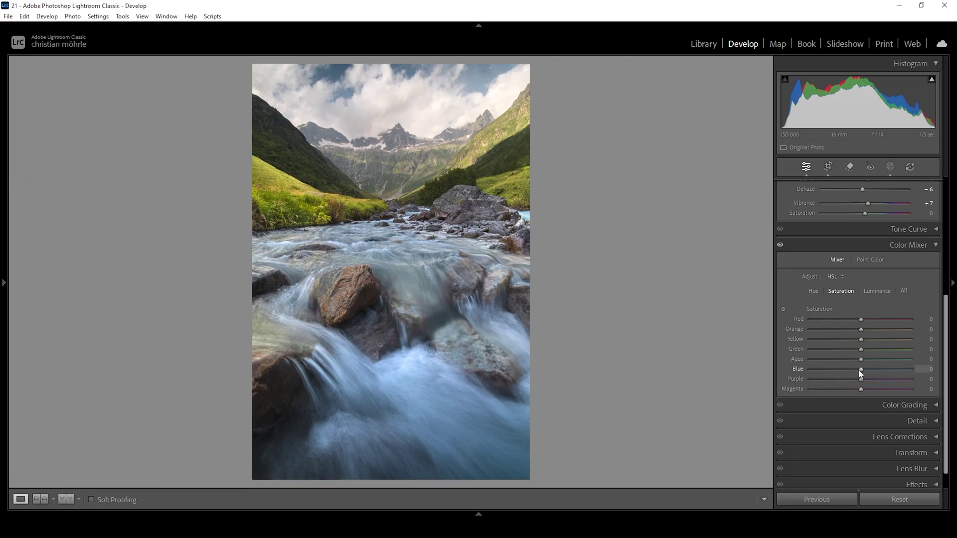
pyautogui.moveTo(861, 330); pyautogui.dragTo(857, 371)
# Set Luminance to Yellow +18, Green +16 and Blue −10
pyautogui.click(877, 291)
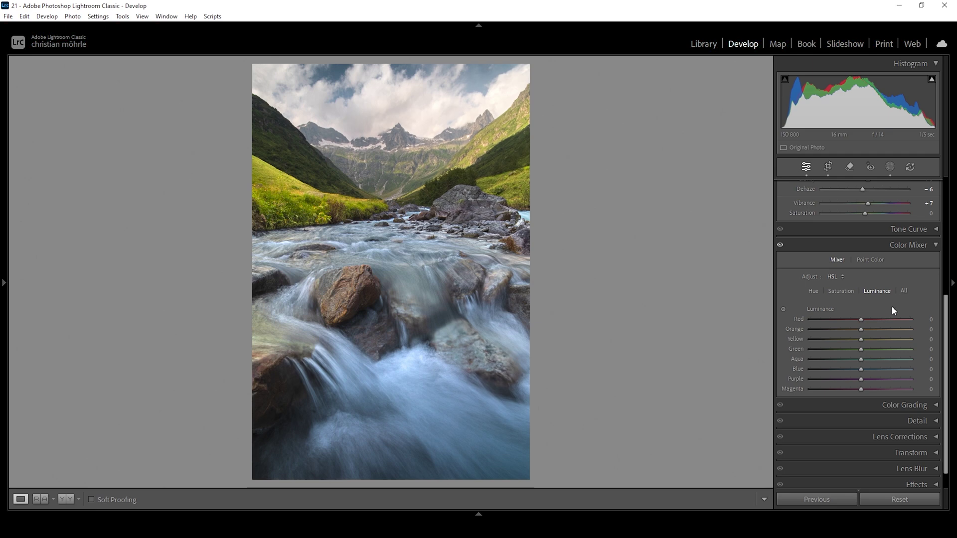
pyautogui.moveTo(862, 350); pyautogui.dragTo(864, 351)
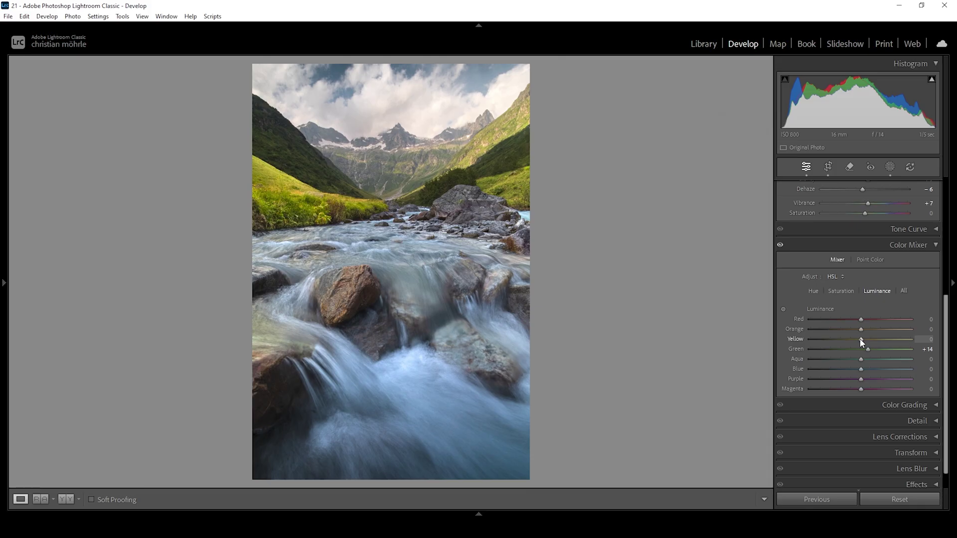
pyautogui.moveTo(861, 339); pyautogui.dragTo(856, 372)
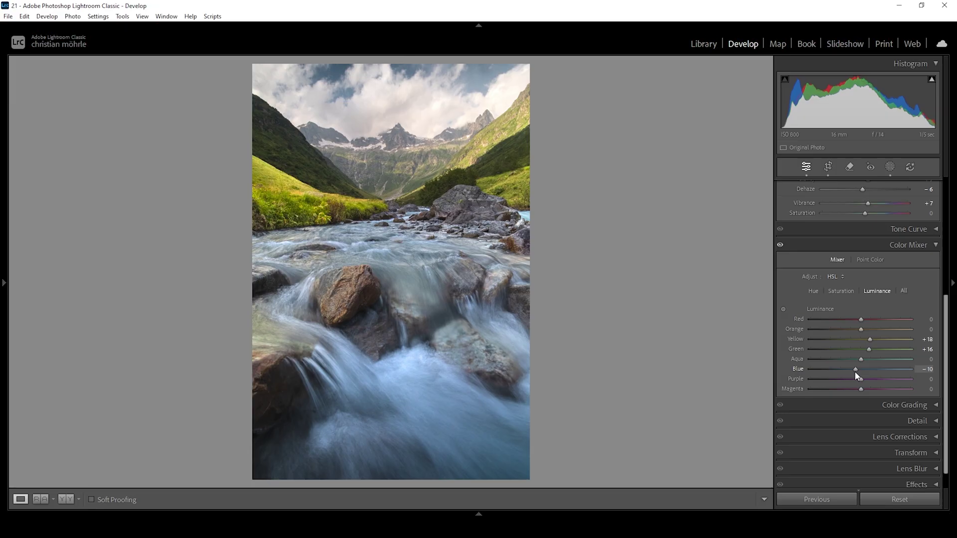
# Shift the Blue Primary calibration hue to −8
pyautogui.click(928, 245)
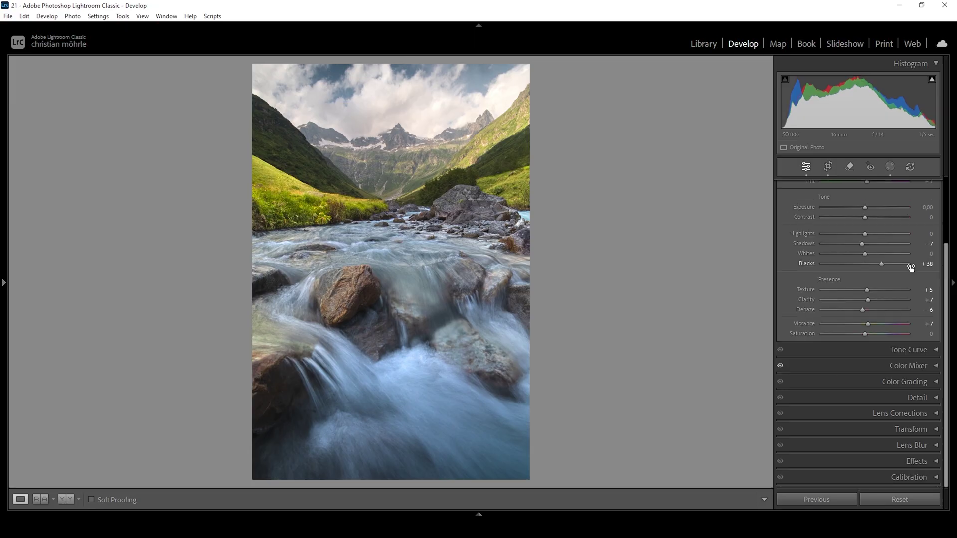
pyautogui.click(911, 478)
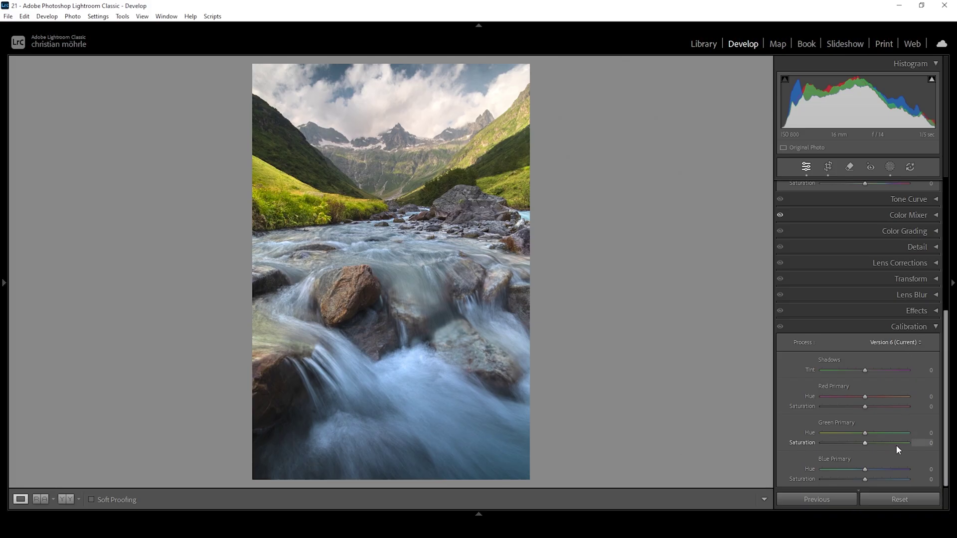
pyautogui.moveTo(865, 470); pyautogui.dragTo(868, 479)
# Set sharpening to Radius 0.5, Detail 100 and Masking 73
pyautogui.click(874, 247)
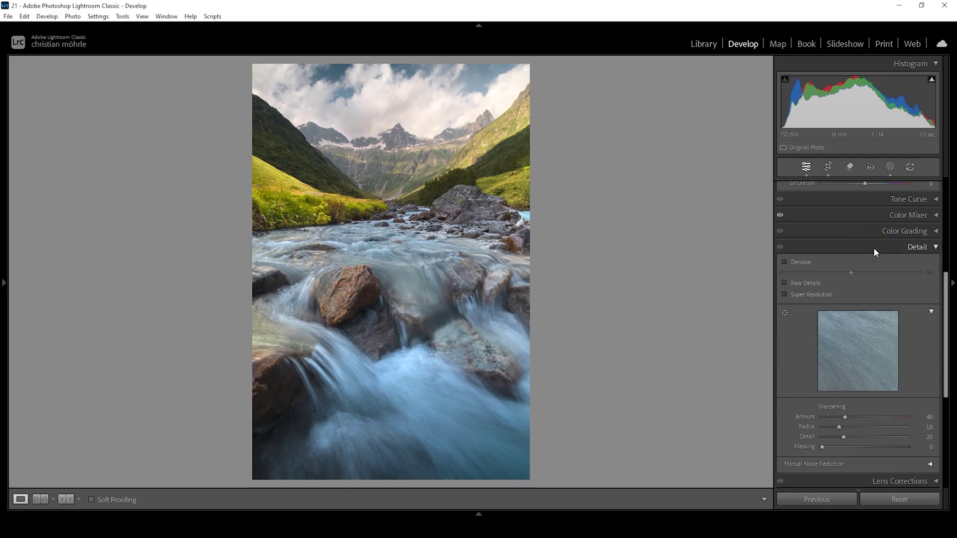
pyautogui.moveTo(840, 427); pyautogui.dragTo(908, 436)
pyautogui.press('alt')
pyautogui.moveTo(828, 448); pyautogui.dragTo(885, 448)
pyautogui.moveTo(845, 415); pyautogui.dragTo(865, 418)
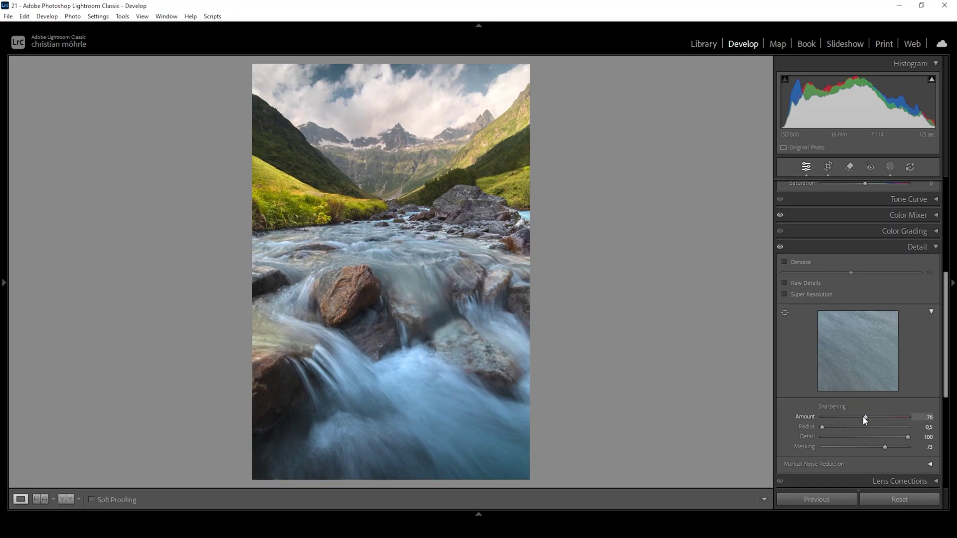